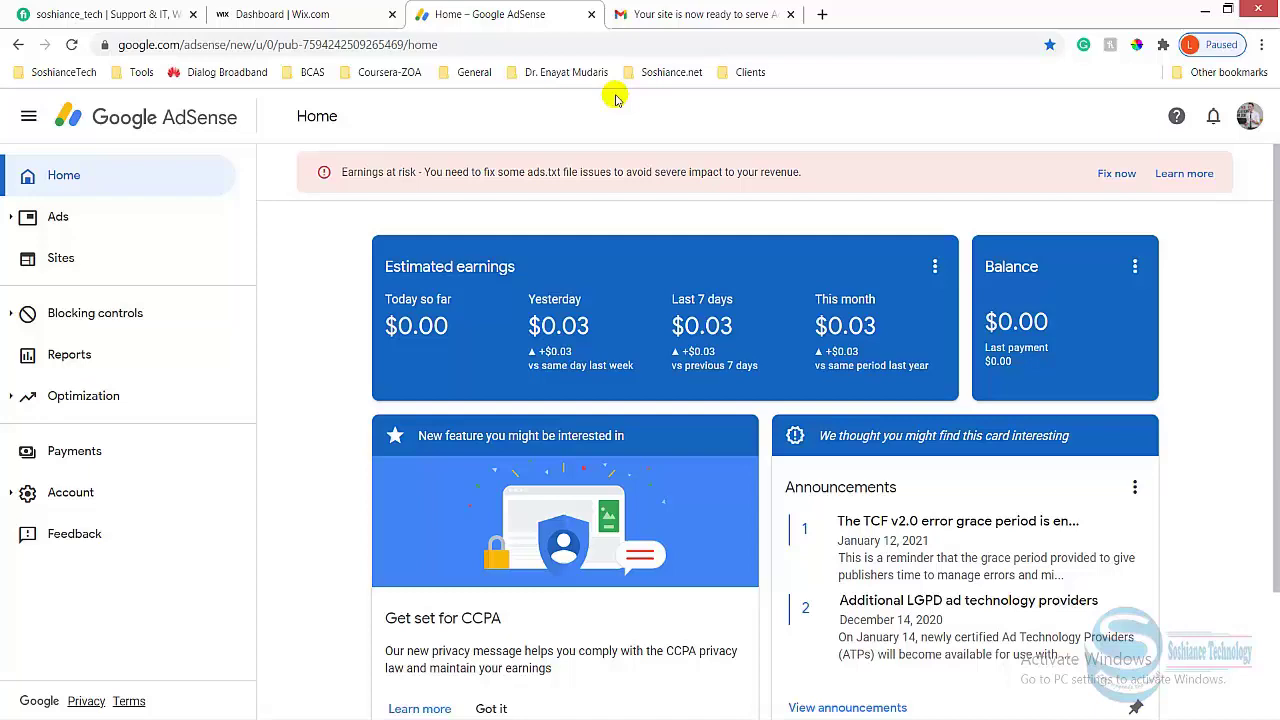
# - Read the Congrats email saying soshiancetech.com is ready for ads, then continue to AdSense
pyautogui.click(703, 10)
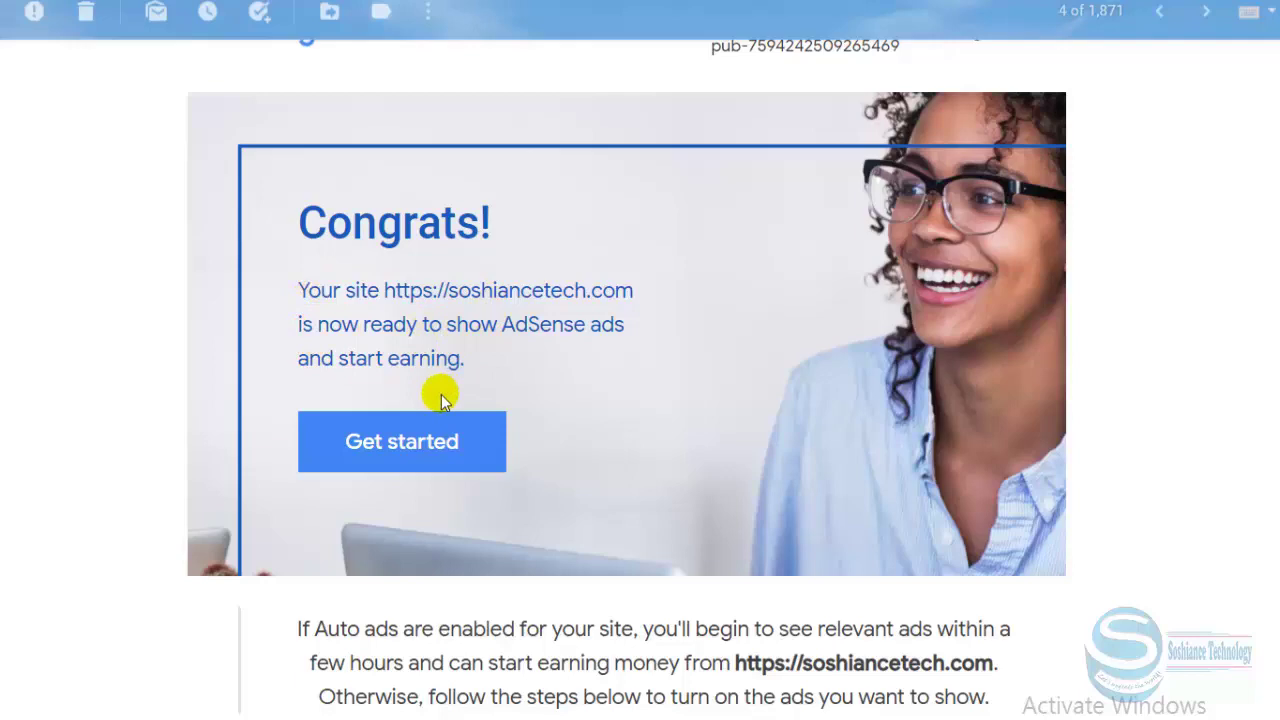
pyautogui.click(443, 449)
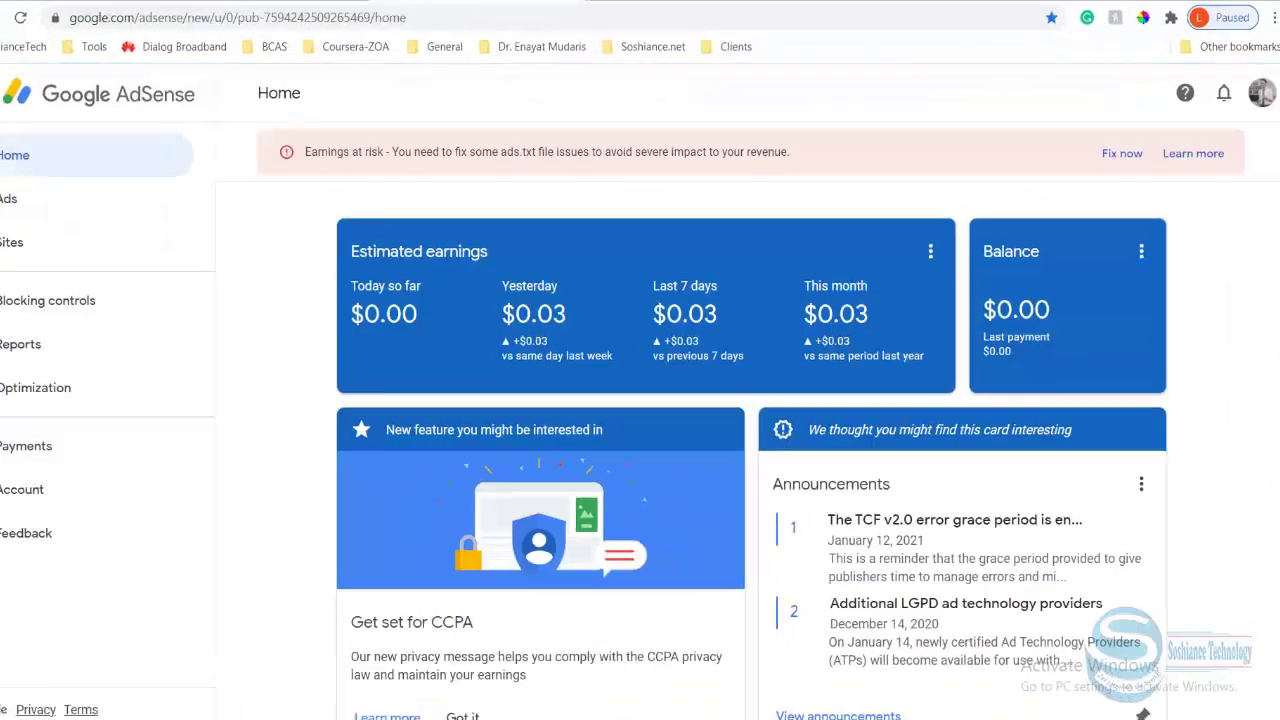
pyautogui.scroll(-3, 453, 230)
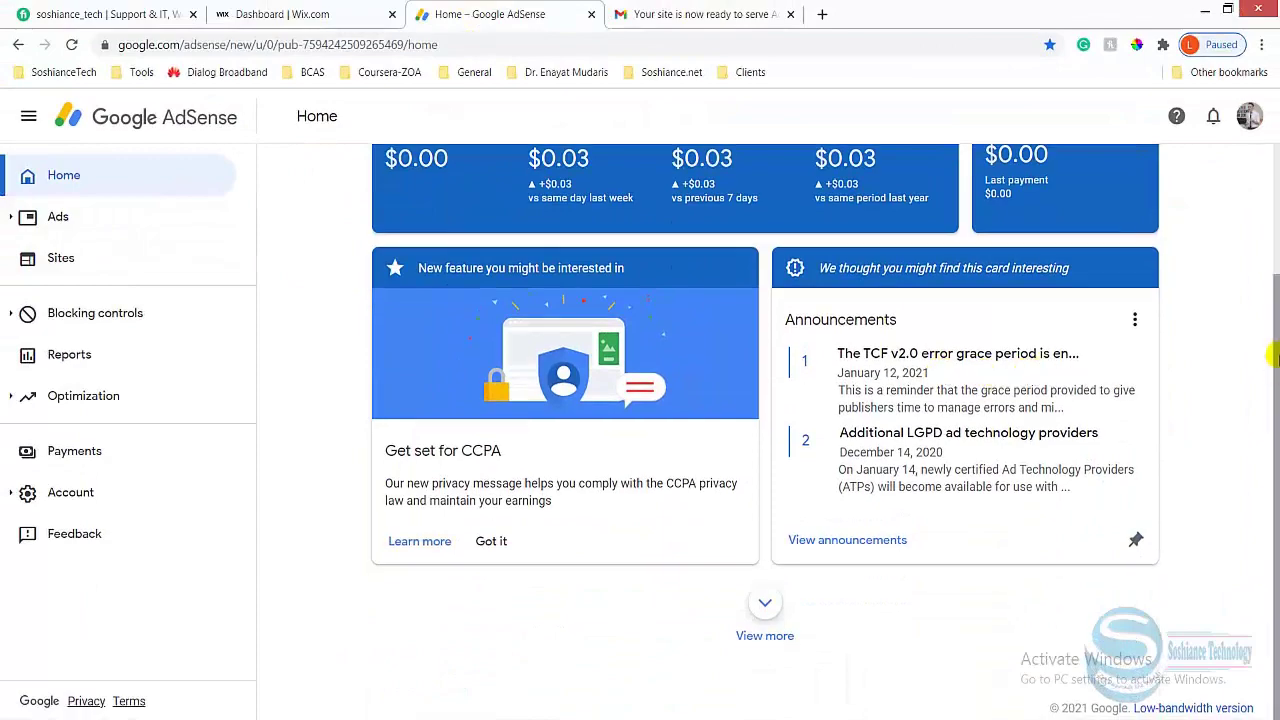
pyautogui.scroll(3, 1268, 351)
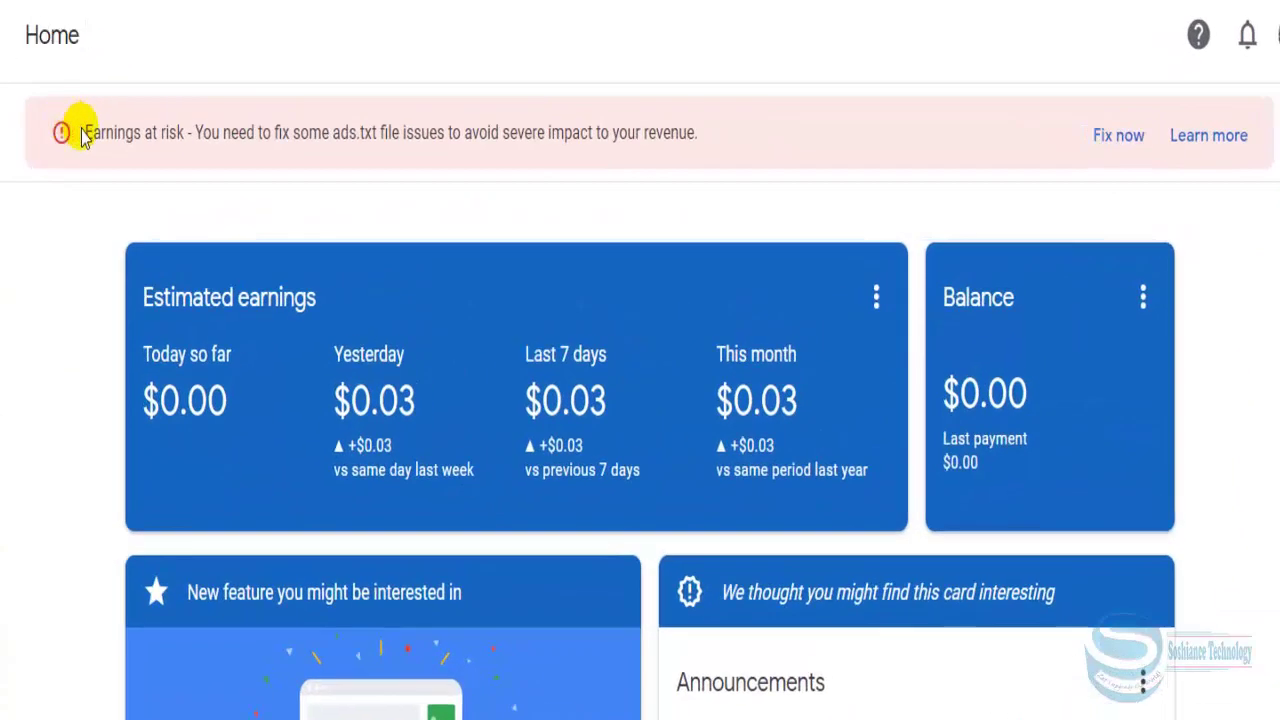
pyautogui.moveTo(152, 135); pyautogui.dragTo(698, 135)
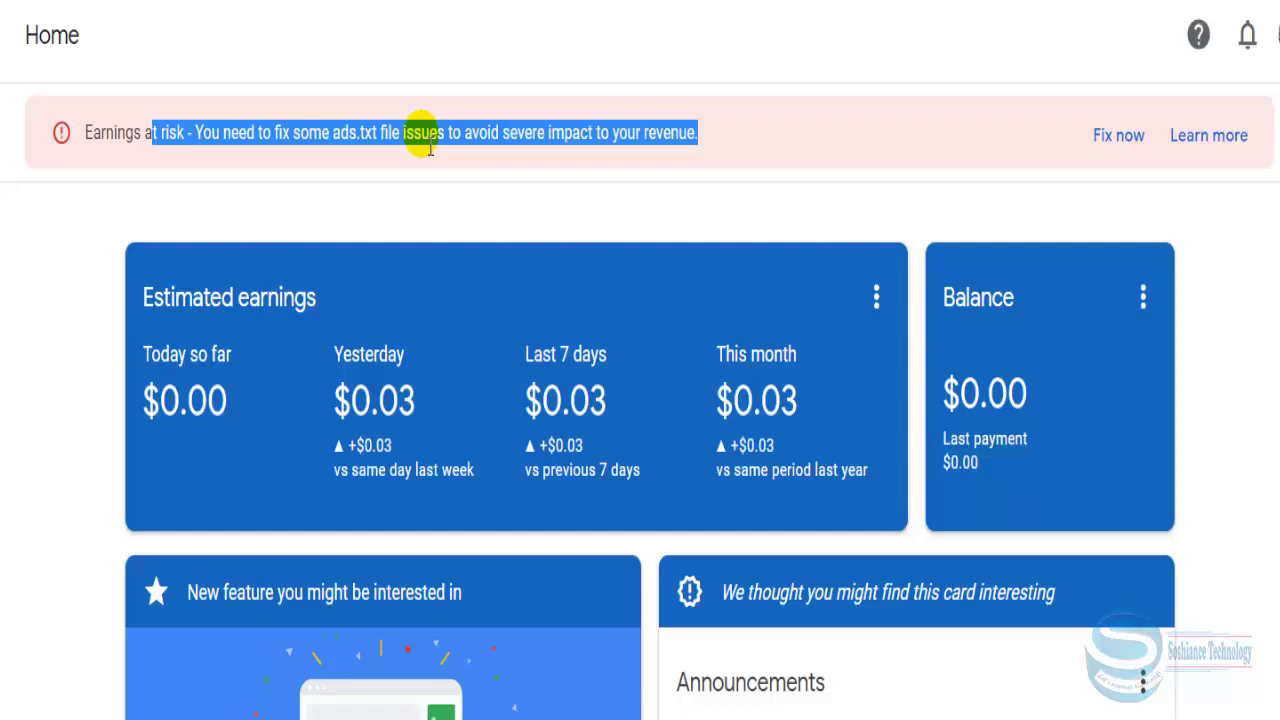
pyautogui.click(1190, 300)
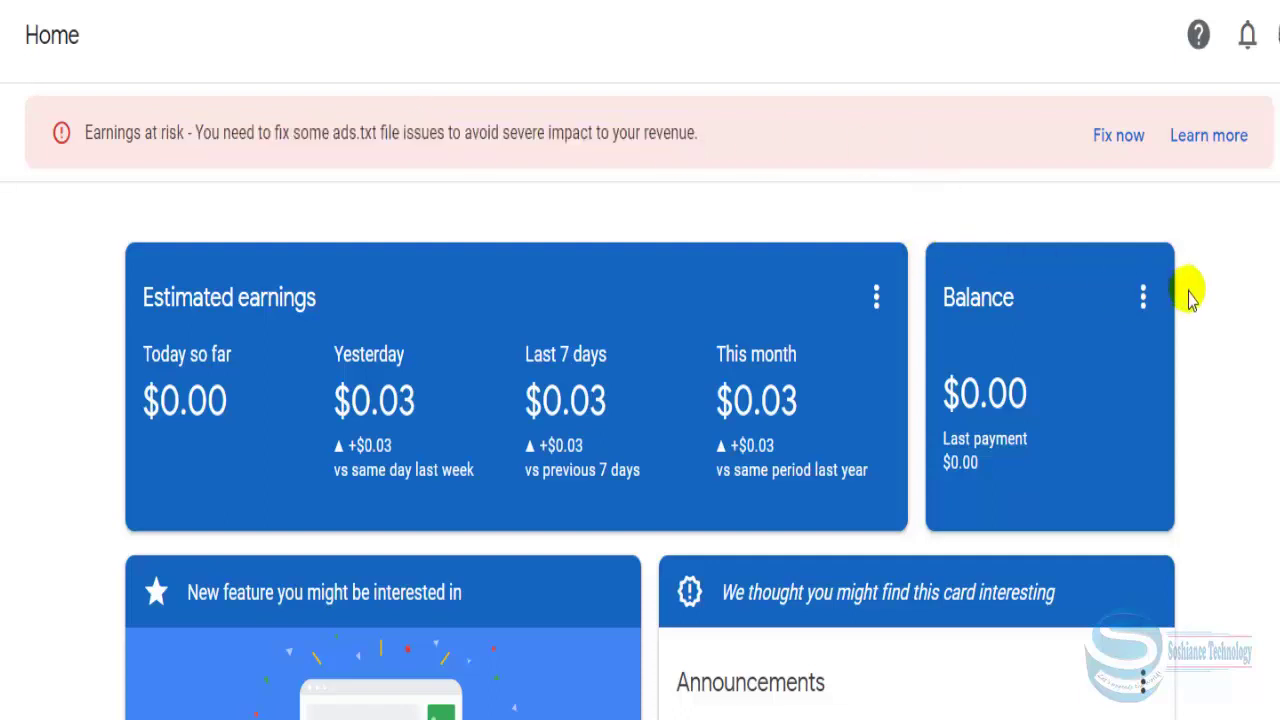
# - Download the site's ads.txt file to Downloads via Fix now and open it in Notepad++
pyautogui.click(1143, 138)
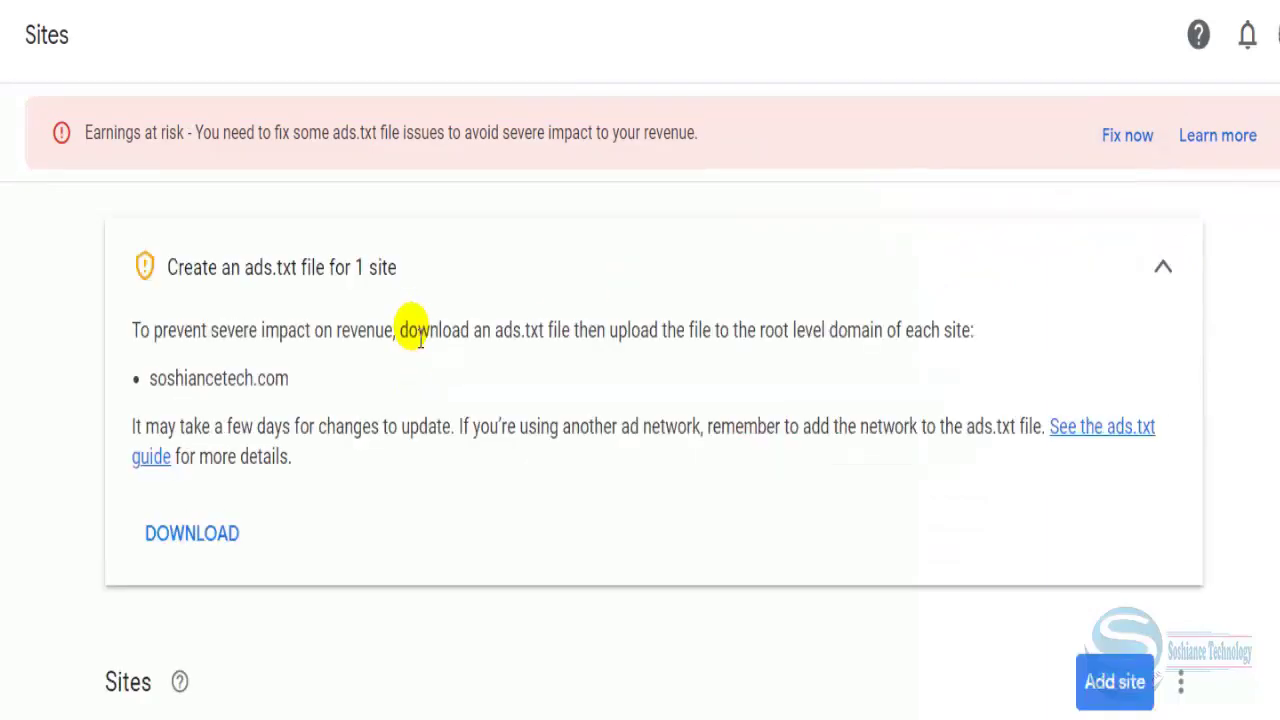
pyautogui.click(213, 545)
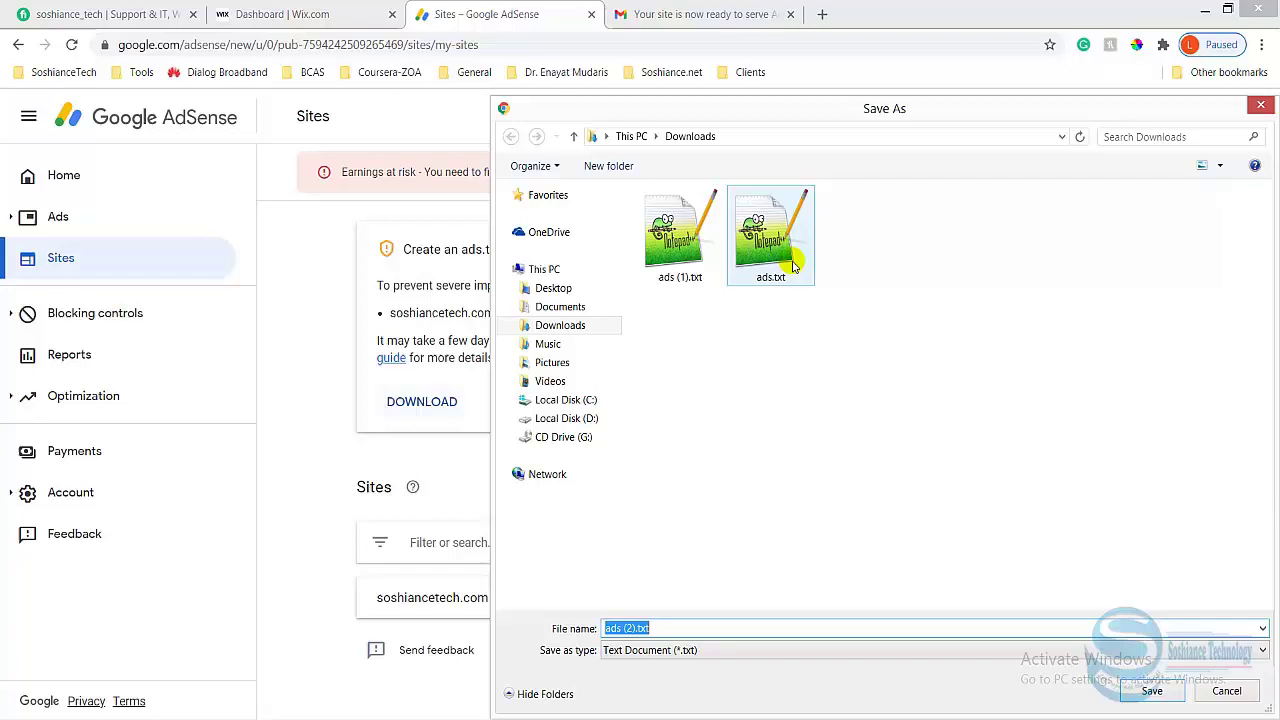
pyautogui.click(1110, 683)
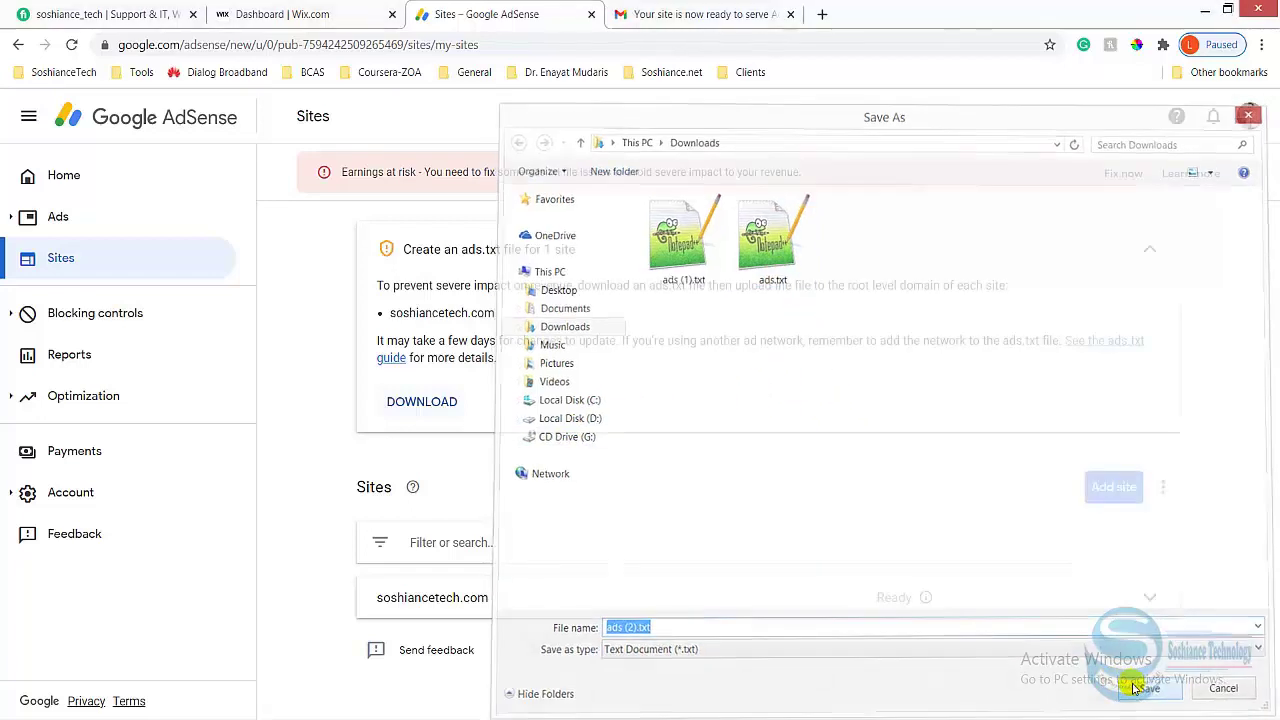
pyautogui.click(105, 708)
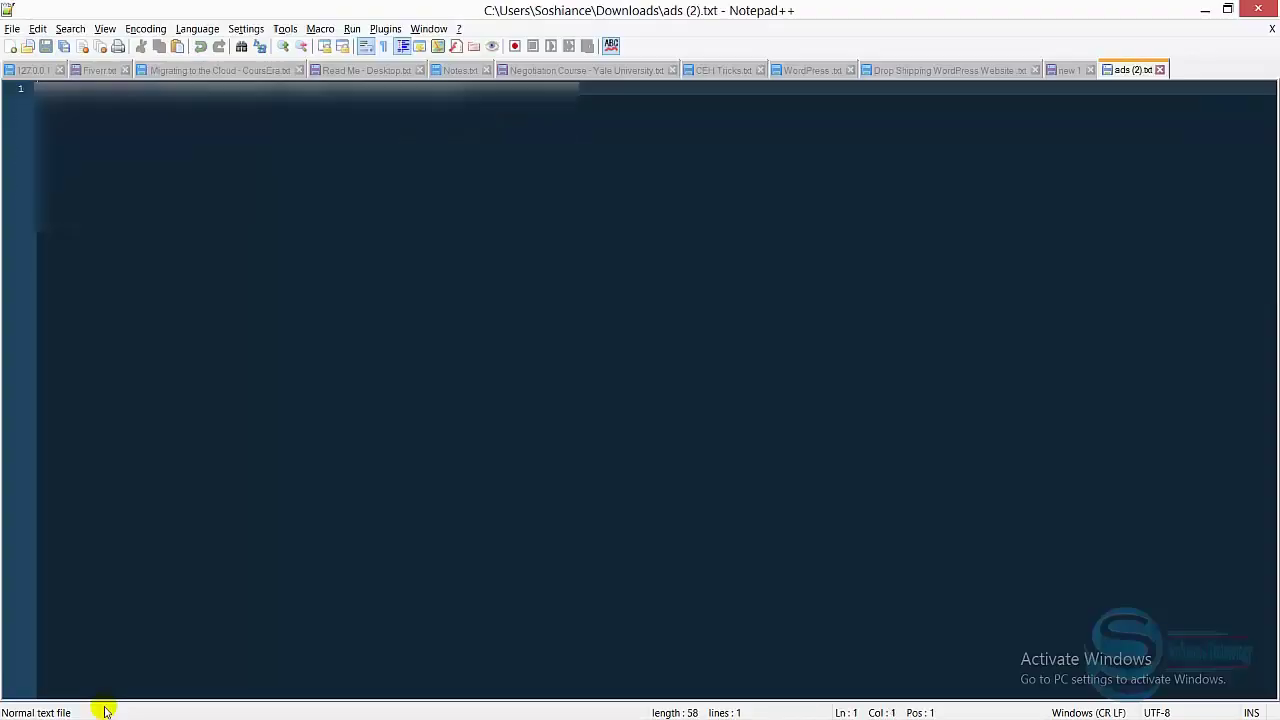
# - Review the ads.txt line and AdSense script in Notepad++, then switch to the Wix dashboard
pyautogui.hotkey('ctrl', 'a')
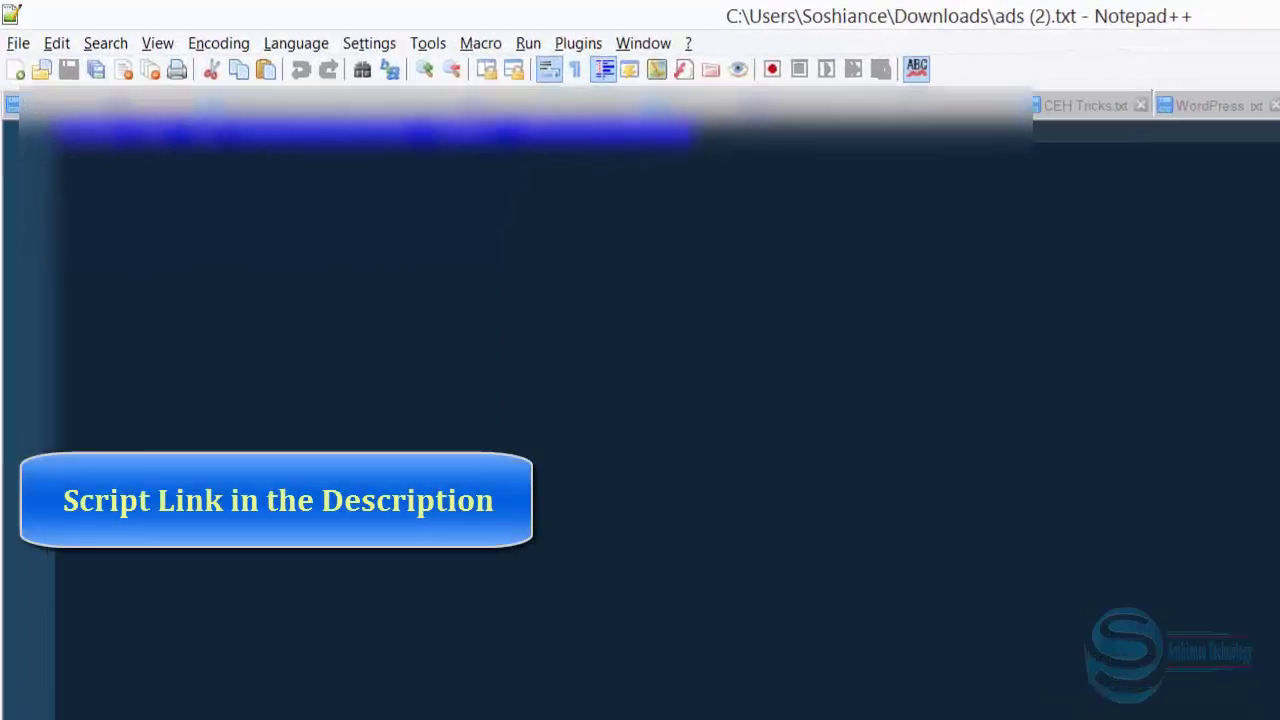
pyautogui.click(1066, 70)
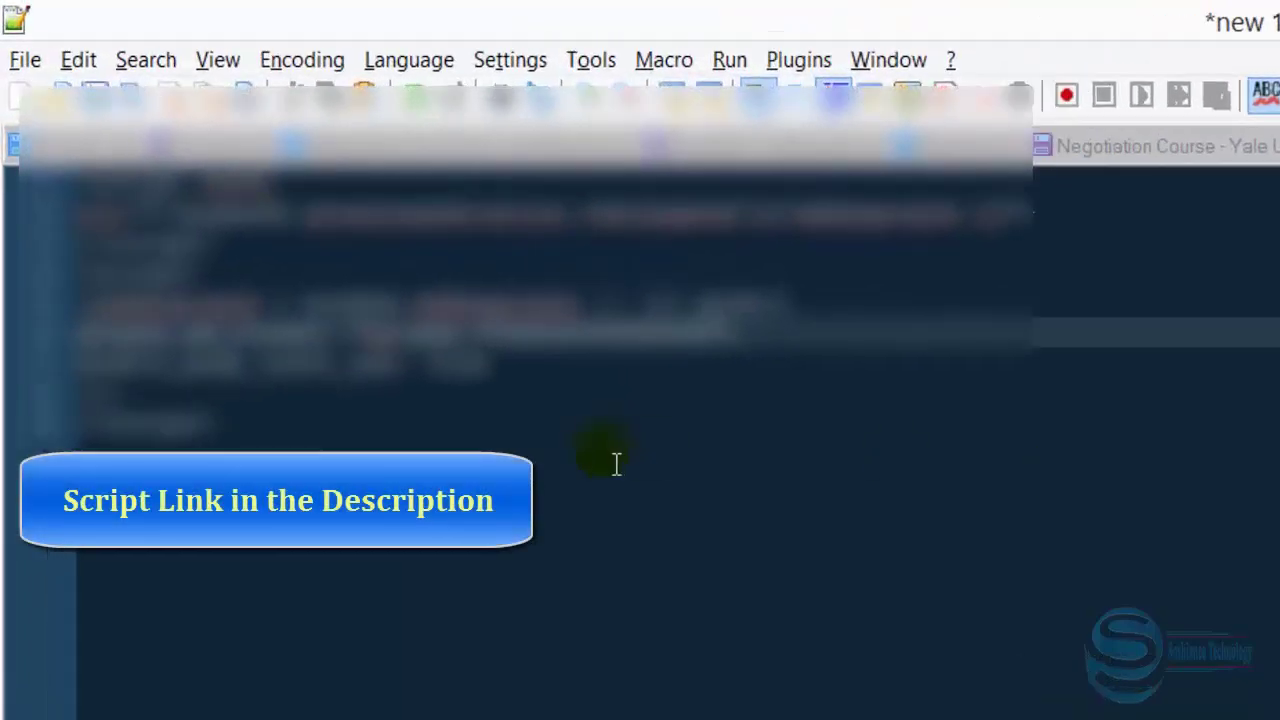
pyautogui.click(415, 425)
pyautogui.moveTo(290, 415); pyautogui.dragTo(245, 210)
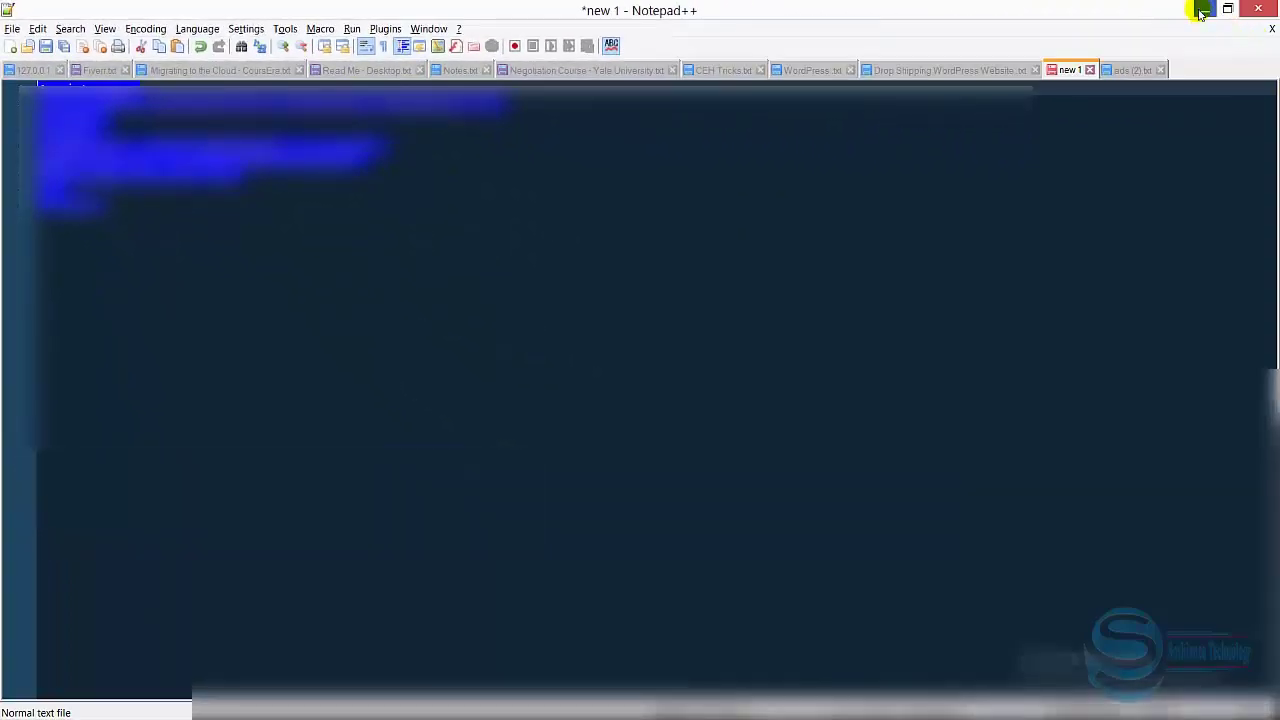
pyautogui.click(1196, 8)
pyautogui.click(312, 8)
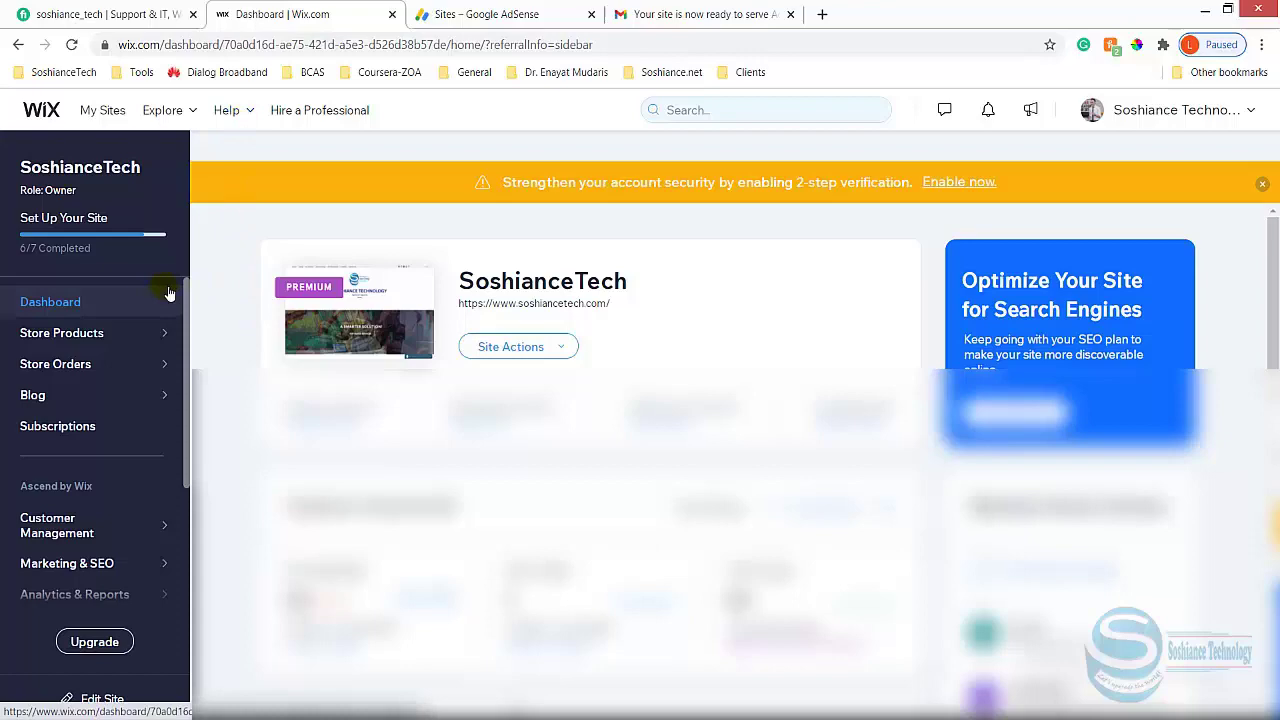
# - Go to the Custom Code page under Settings > Advanced in the Wix dashboard
pyautogui.scroll(-2, 166, 294)
pyautogui.click(90, 505)
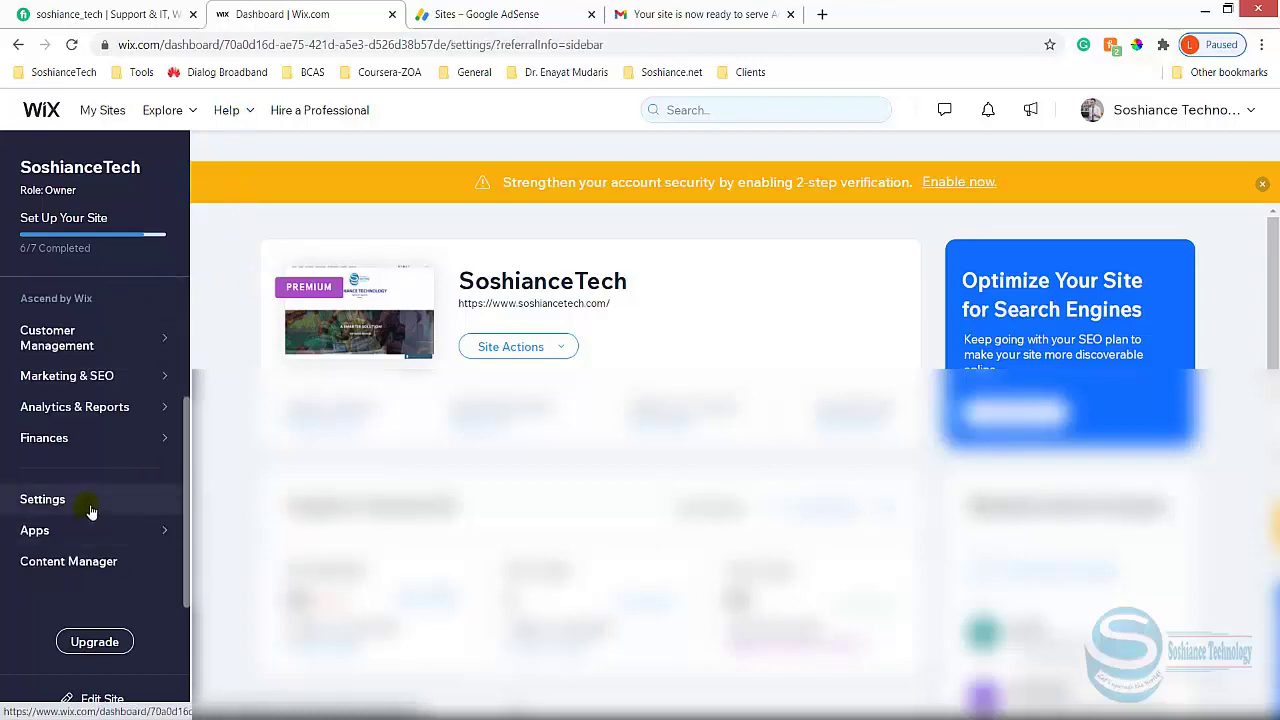
pyautogui.scroll(-5, 709, 471)
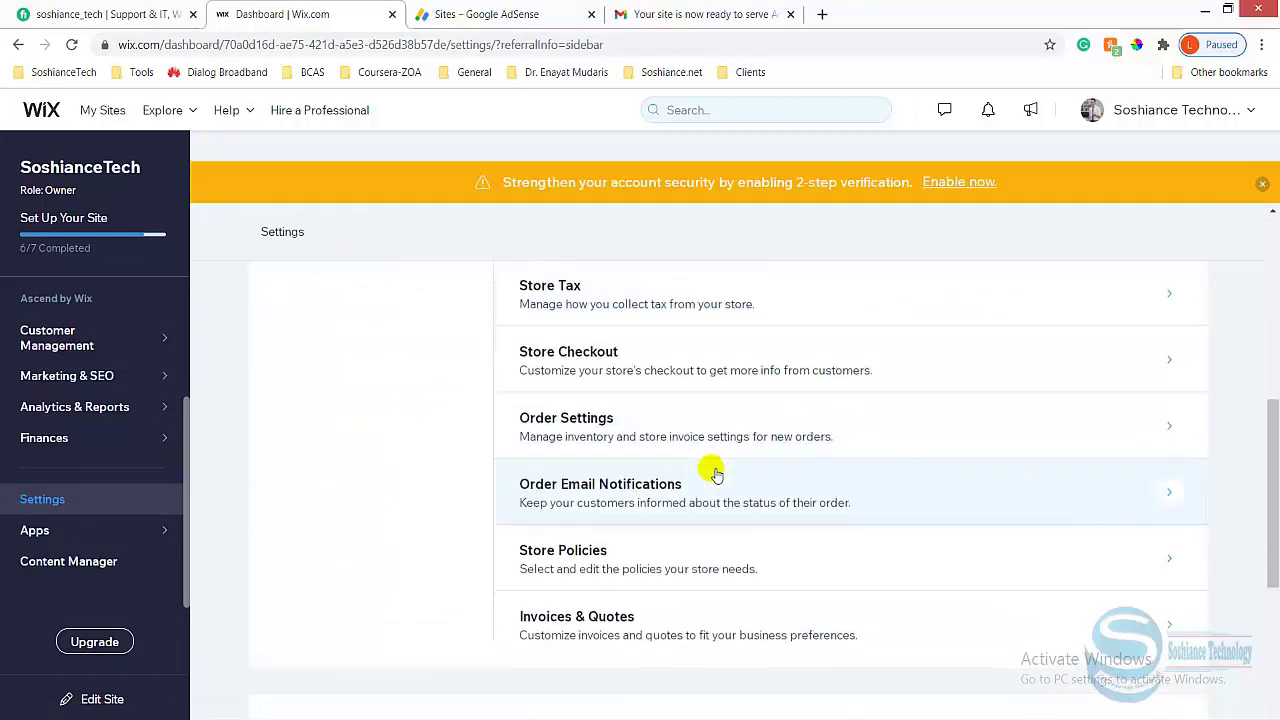
pyautogui.scroll(-3, 709, 460)
pyautogui.scroll(-4, 630, 470)
pyautogui.click(567, 377)
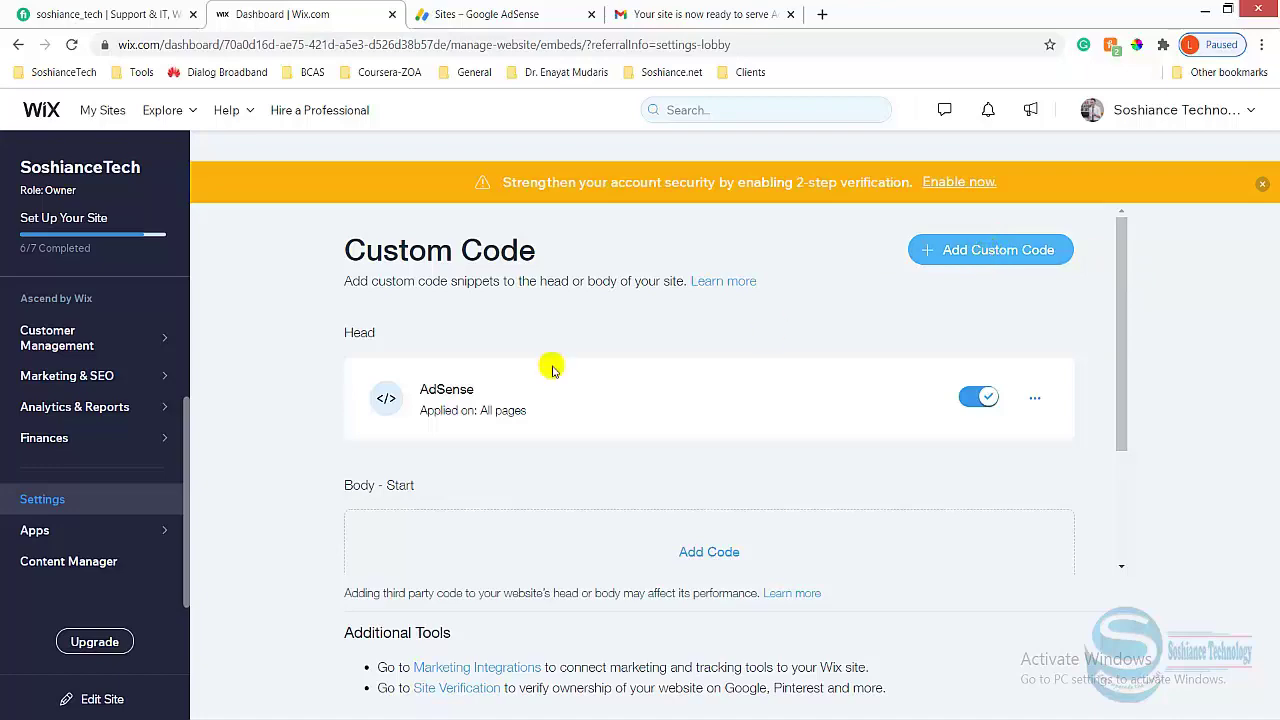
# - Start a new Wix custom code snippet, then select the Publisher ID in AdSense Account information
pyautogui.click(1050, 272)
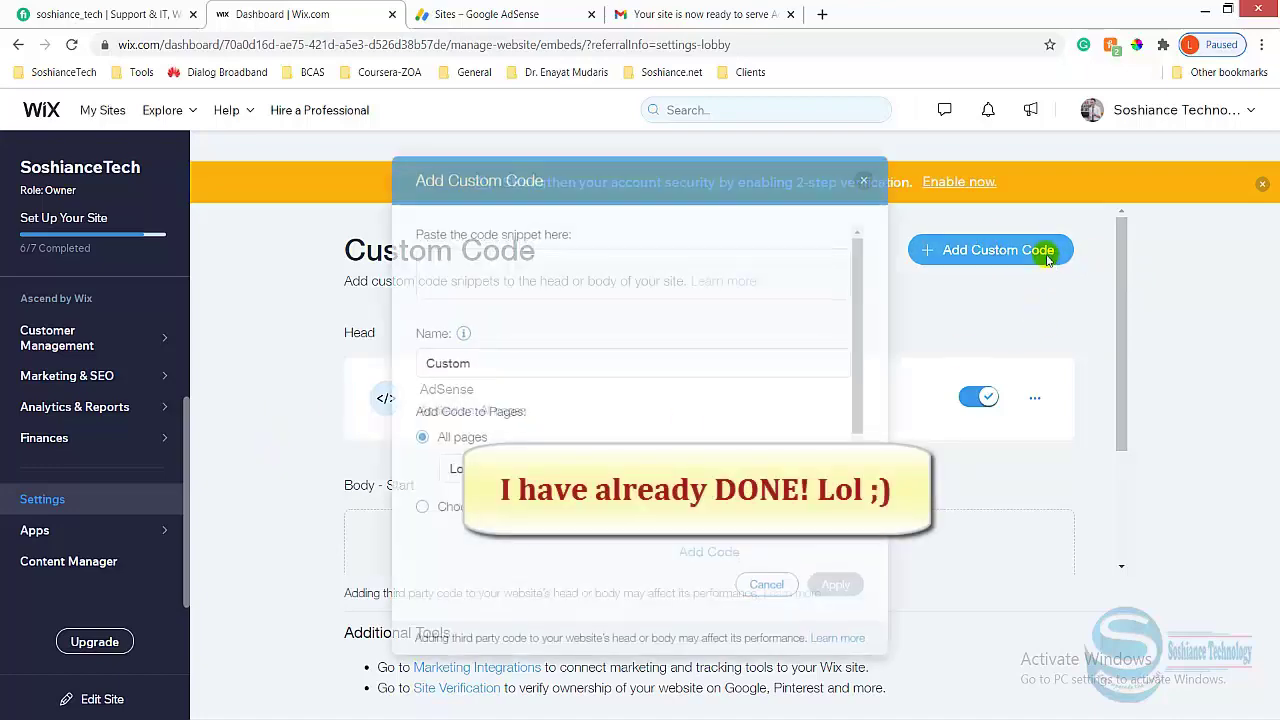
pyautogui.click(568, 276)
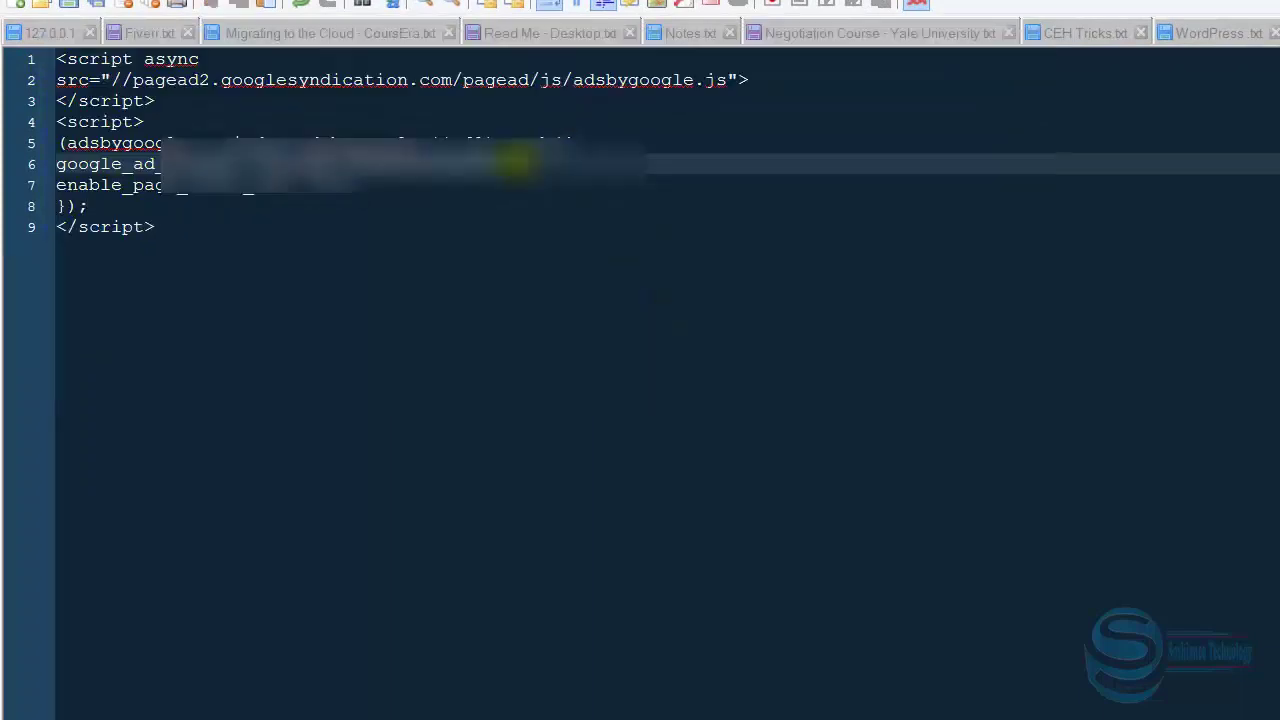
pyautogui.doubleClick(515, 162)
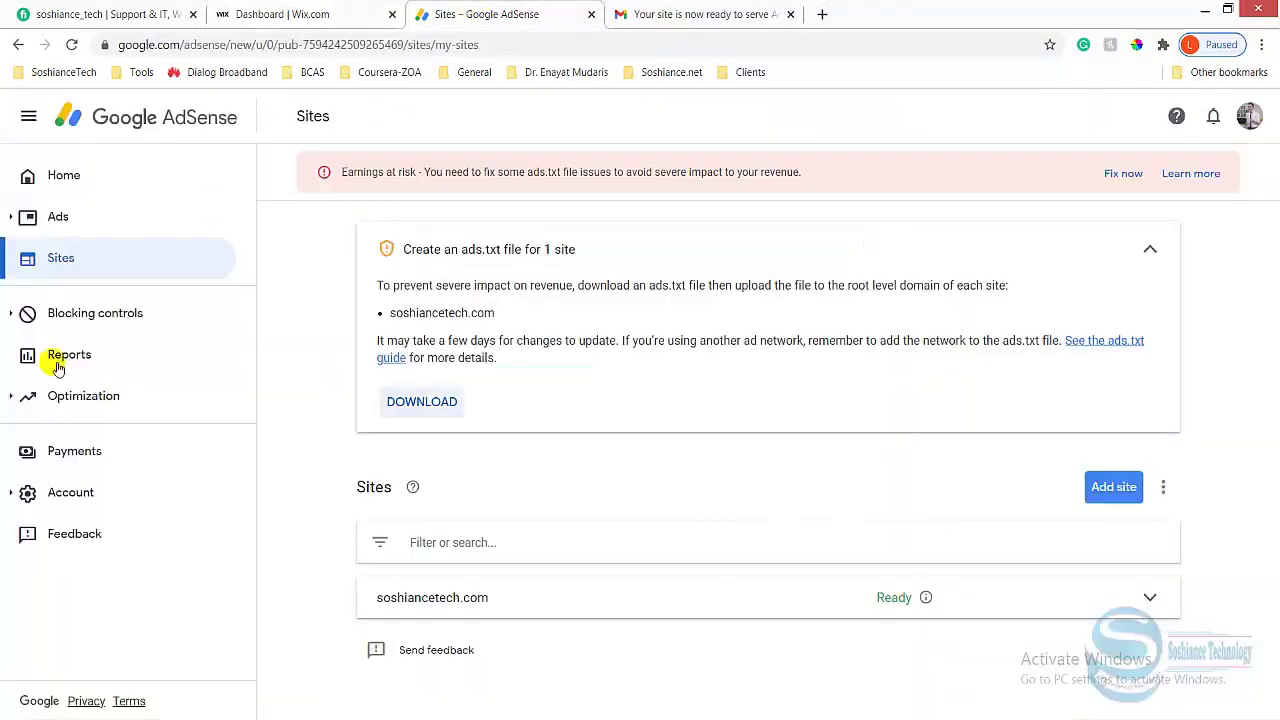
pyautogui.click(88, 495)
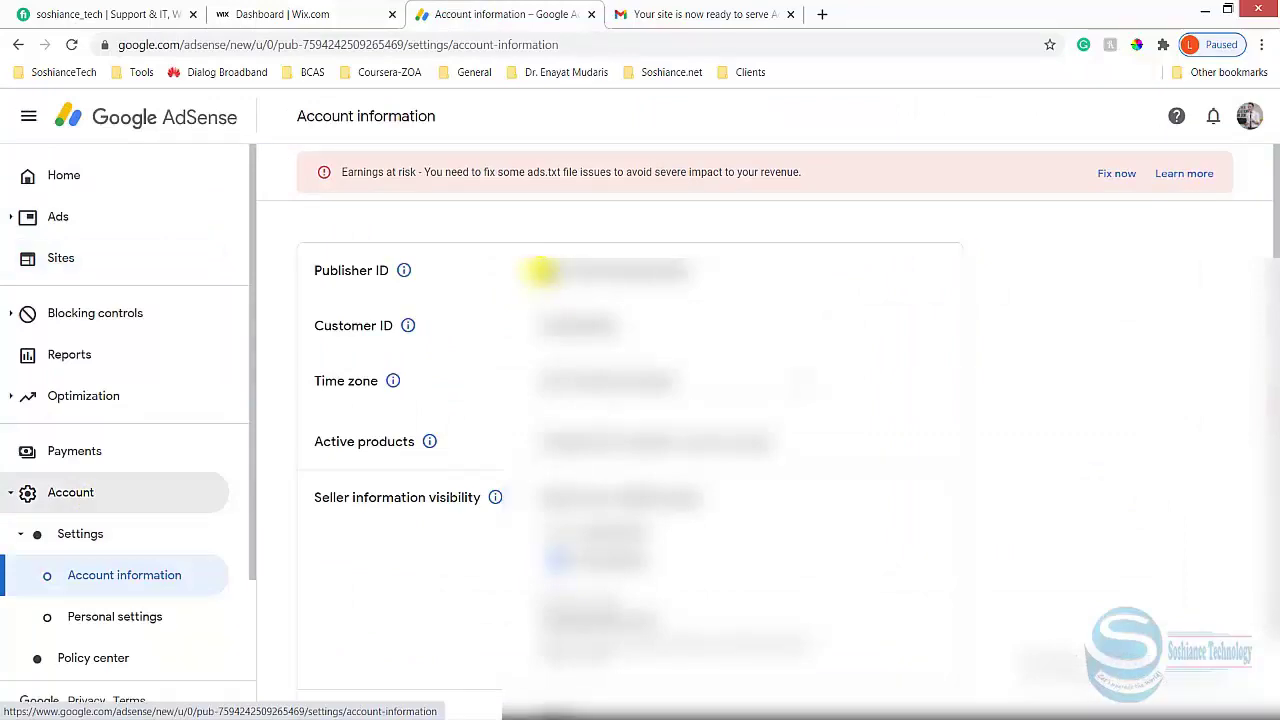
pyautogui.moveTo(540, 270); pyautogui.dragTo(708, 270)
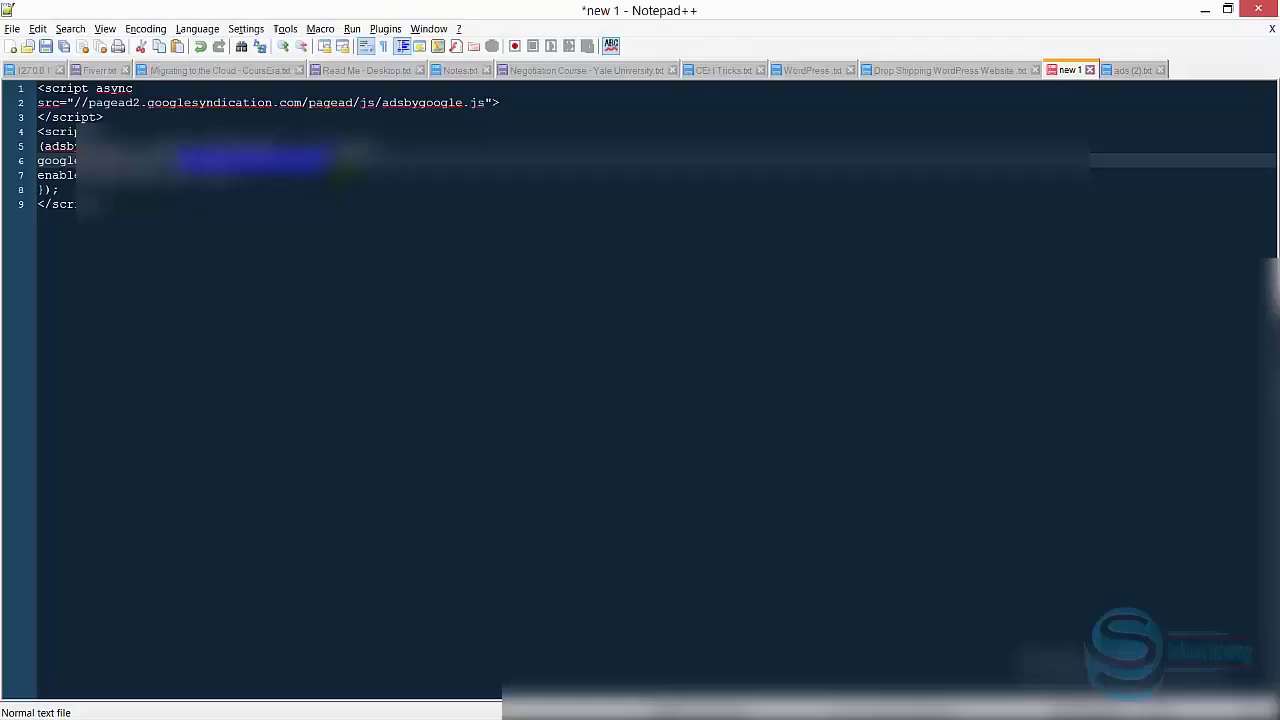
# - Paste the Publisher ID over line 6's placeholder, undo it, and select the whole script
pyautogui.hotkey('ctrl', 'v')
pyautogui.doubleClick(330, 160)
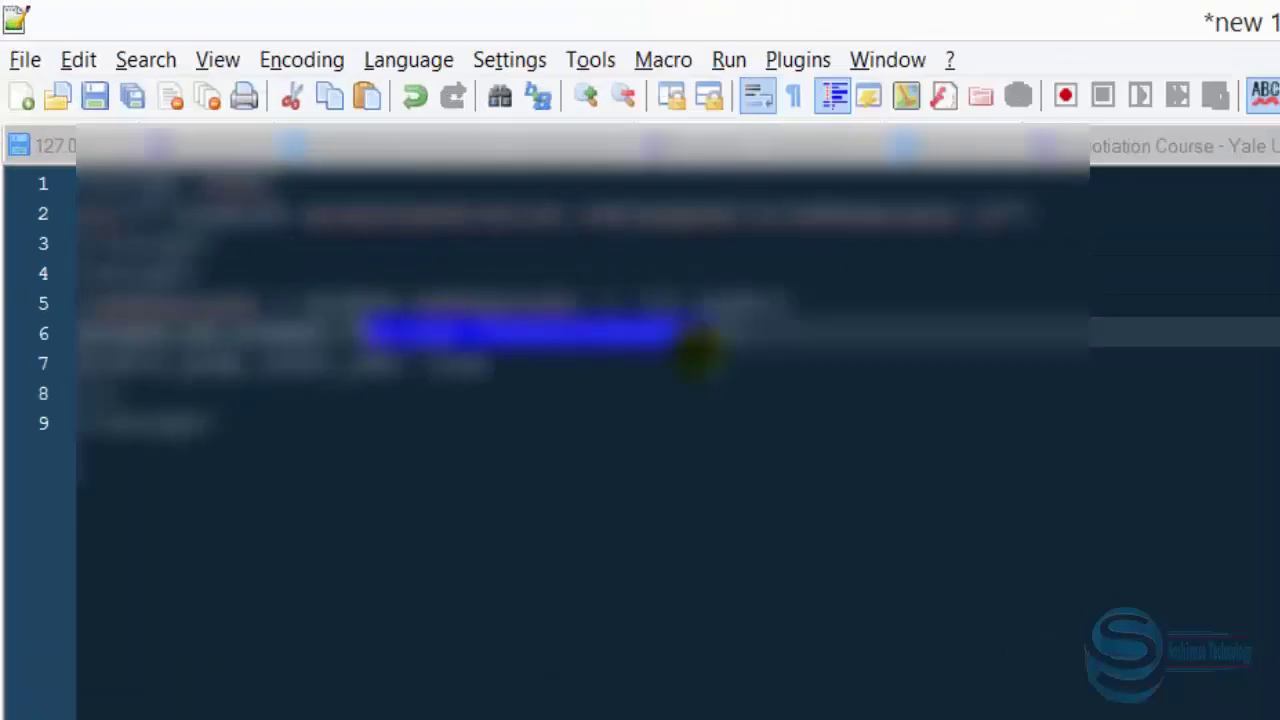
pyautogui.hotkey('ctrl', 'v')
pyautogui.hotkey('ctrl', 'z')
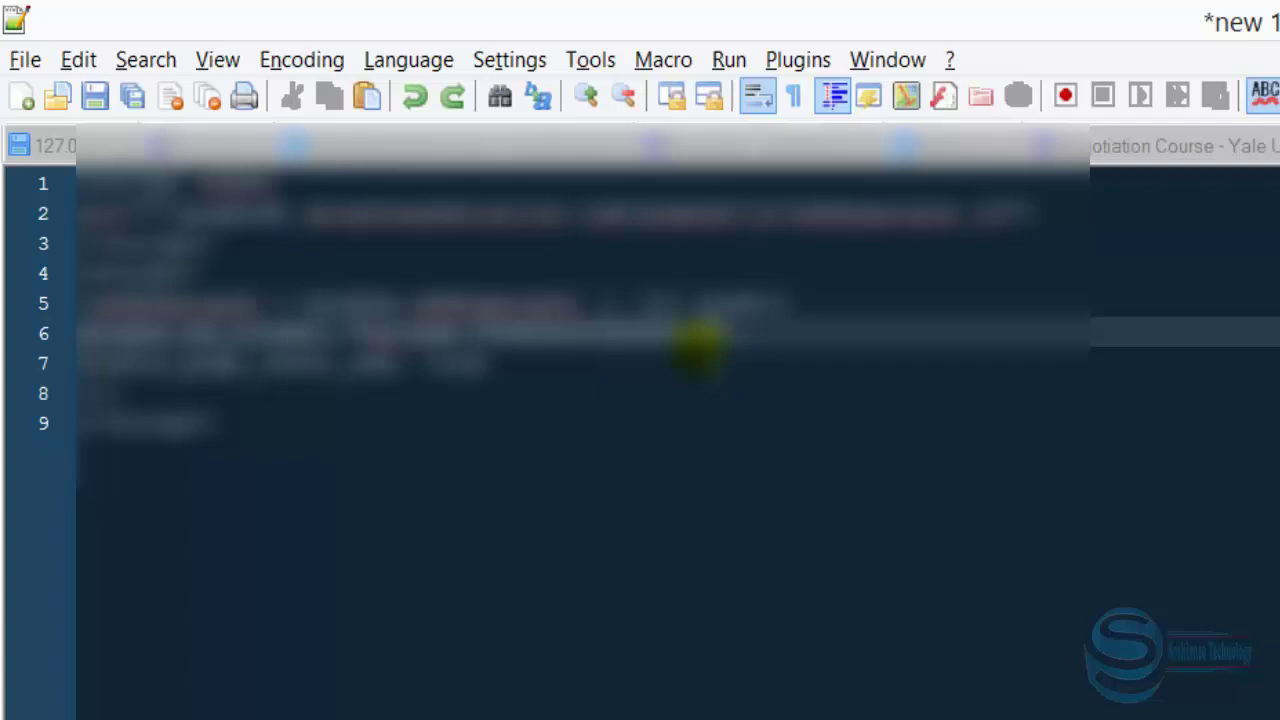
pyautogui.click(610, 502)
pyautogui.hotkey('ctrl', 'a')
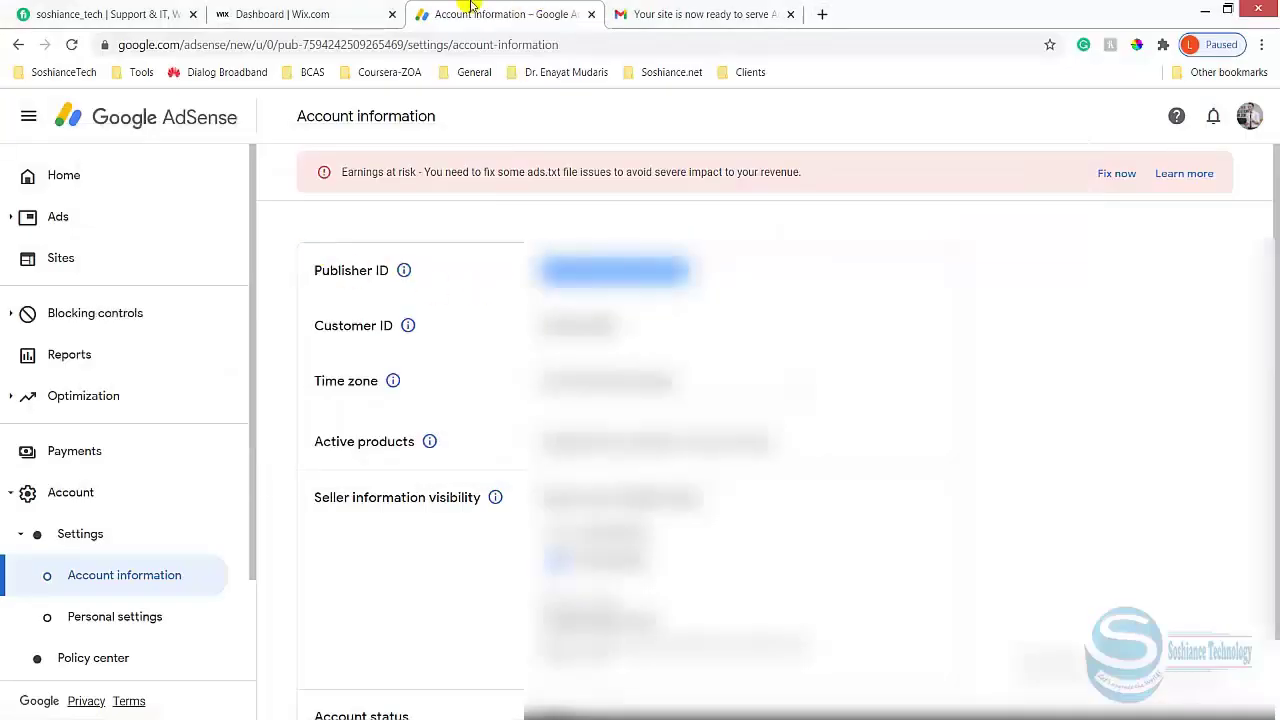
# - Paste the AdSense script as Wix head code named 'Google AdSense' on all pages and apply it
pyautogui.click(300, 14)
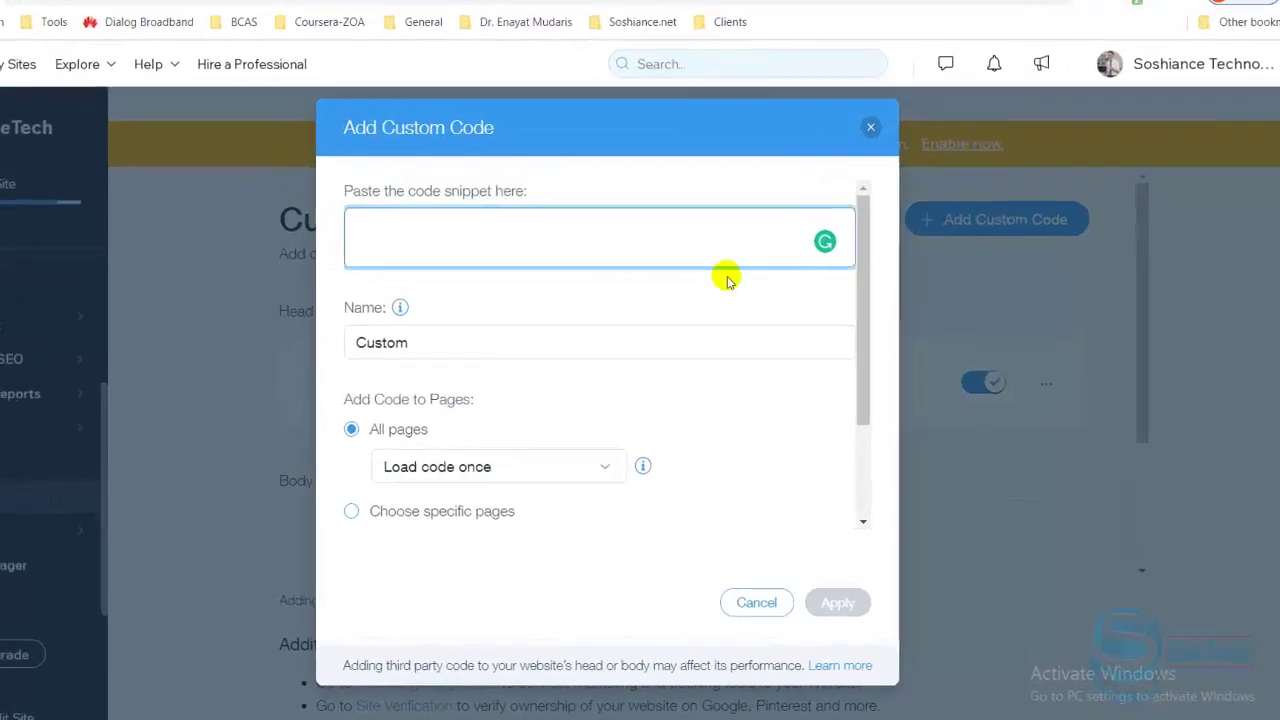
pyautogui.hotkey('ctrl', 'v')
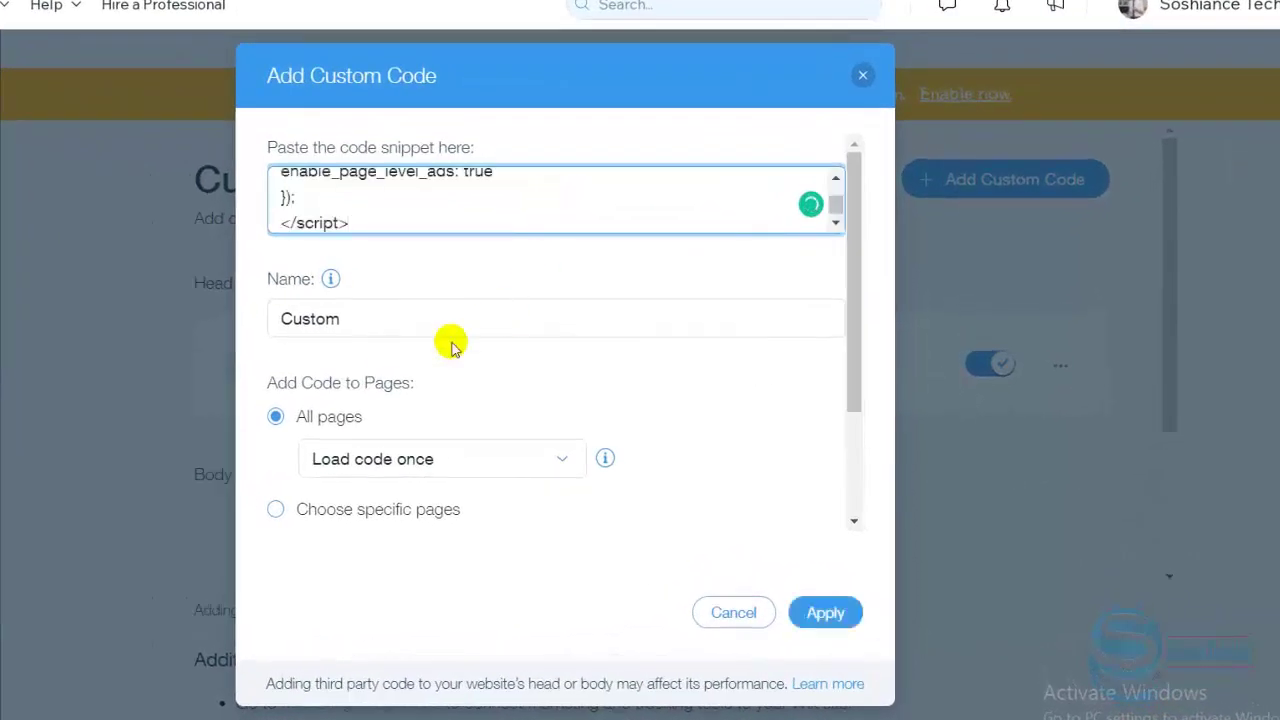
pyautogui.doubleClick(449, 329)
pyautogui.write('G')
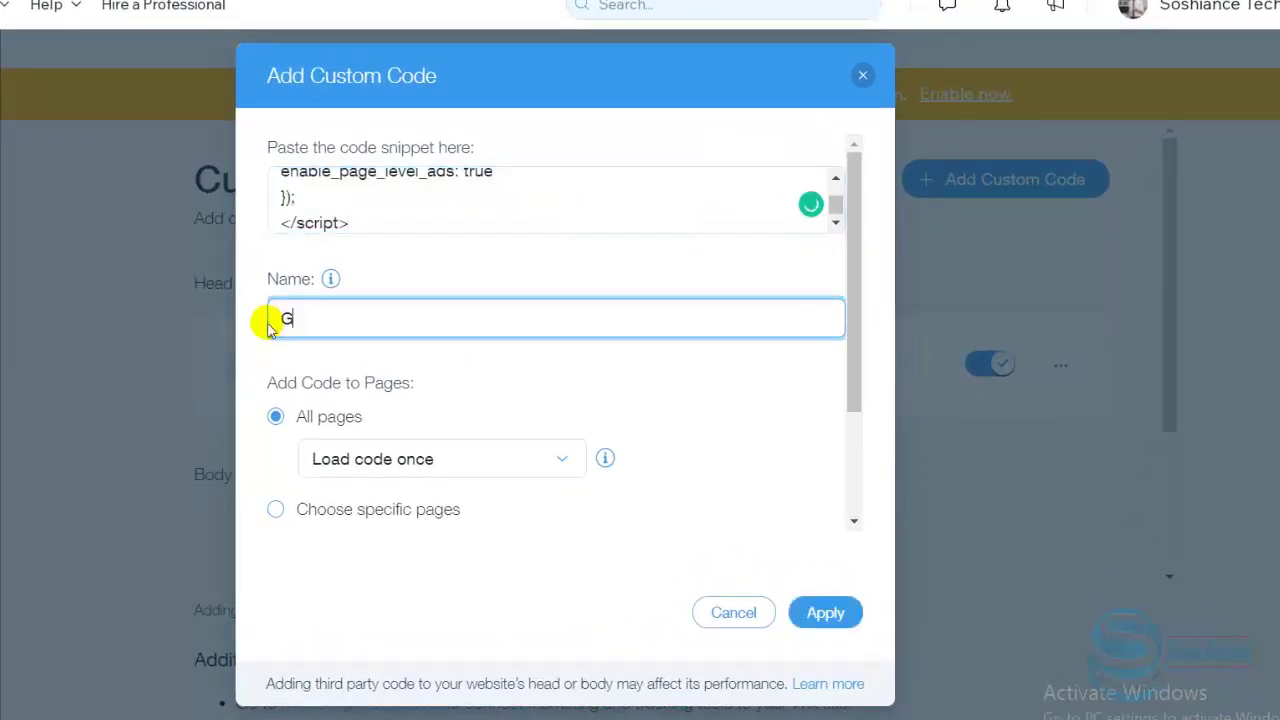
pyautogui.write('oogle AdSe')
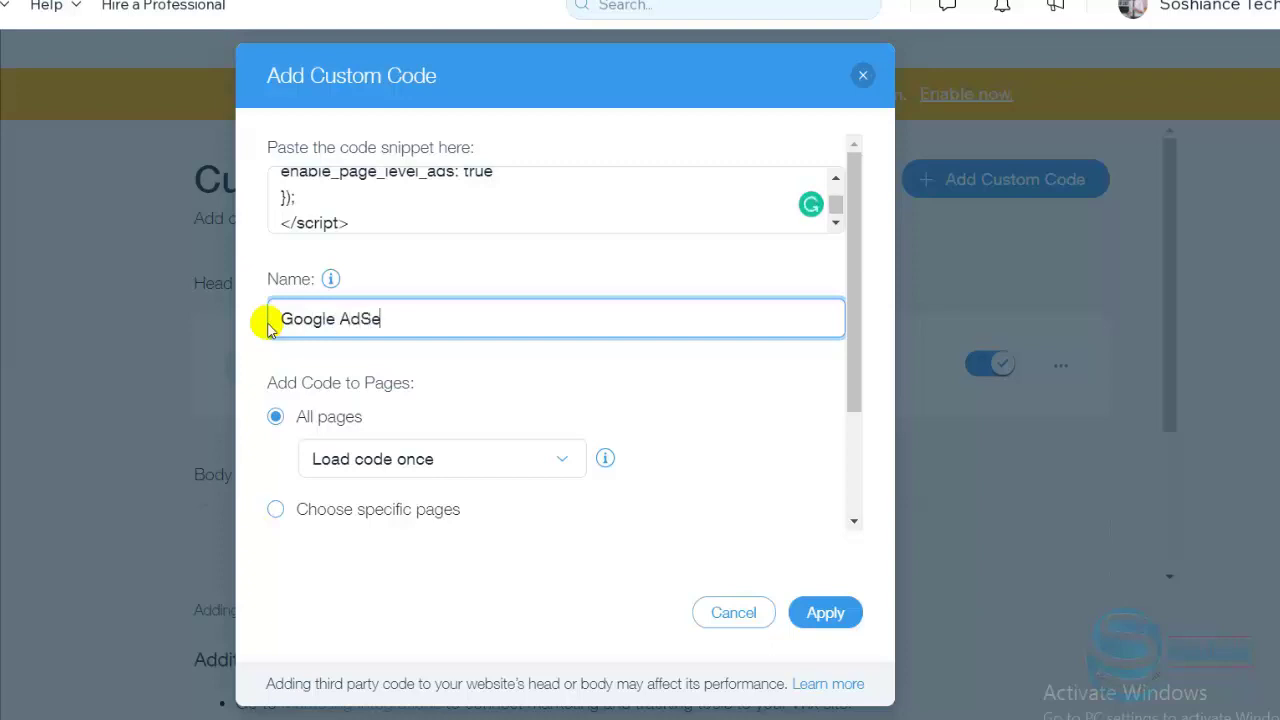
pyautogui.write('nse')
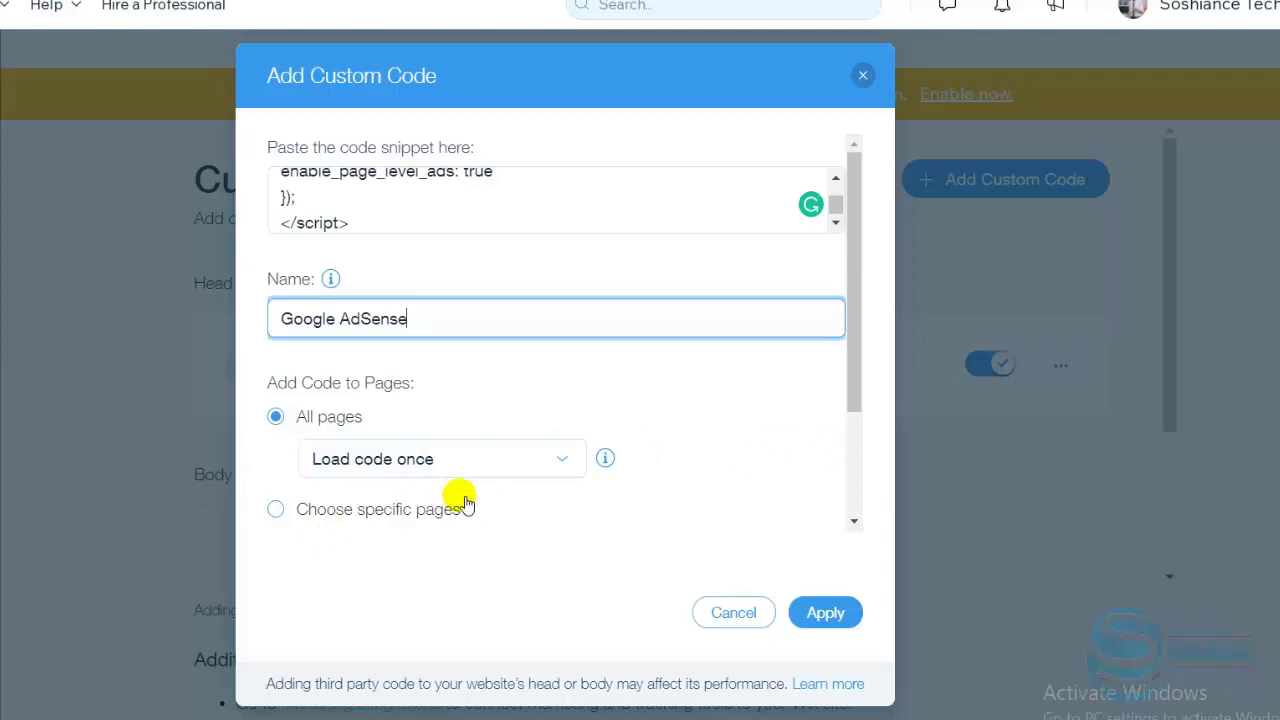
pyautogui.moveTo(851, 386); pyautogui.dragTo(851, 520)
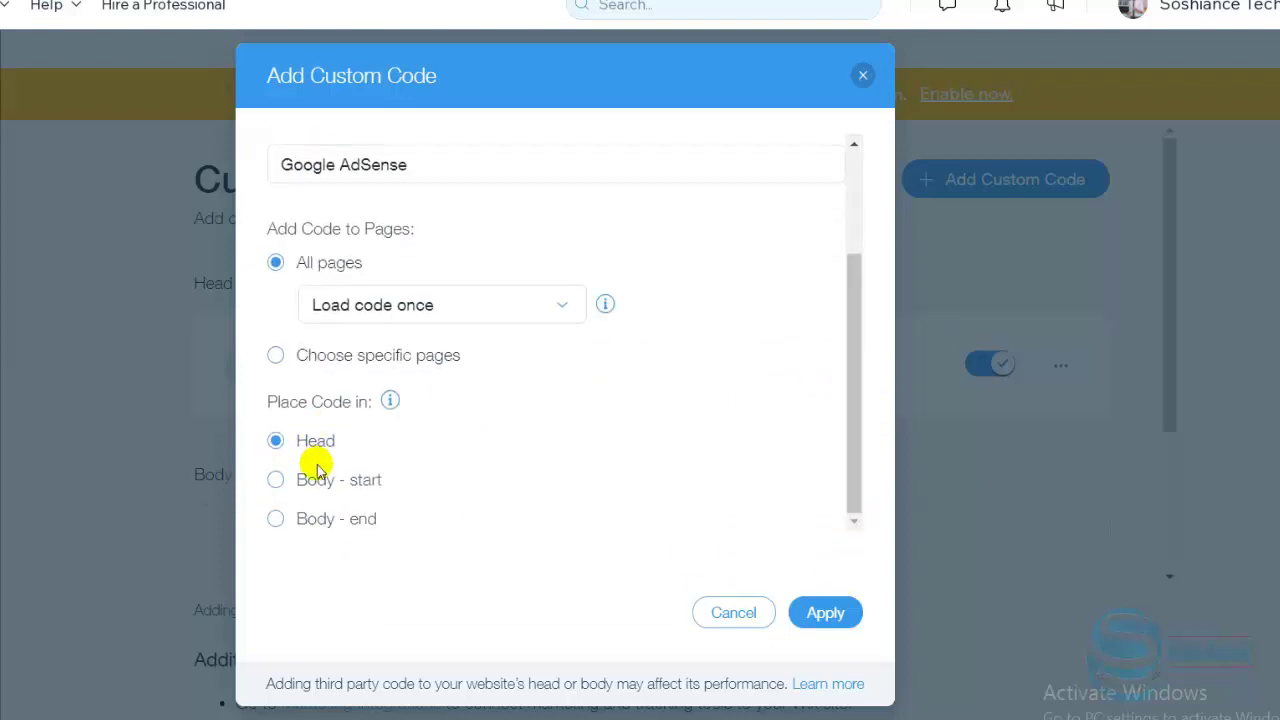
pyautogui.click(825, 612)
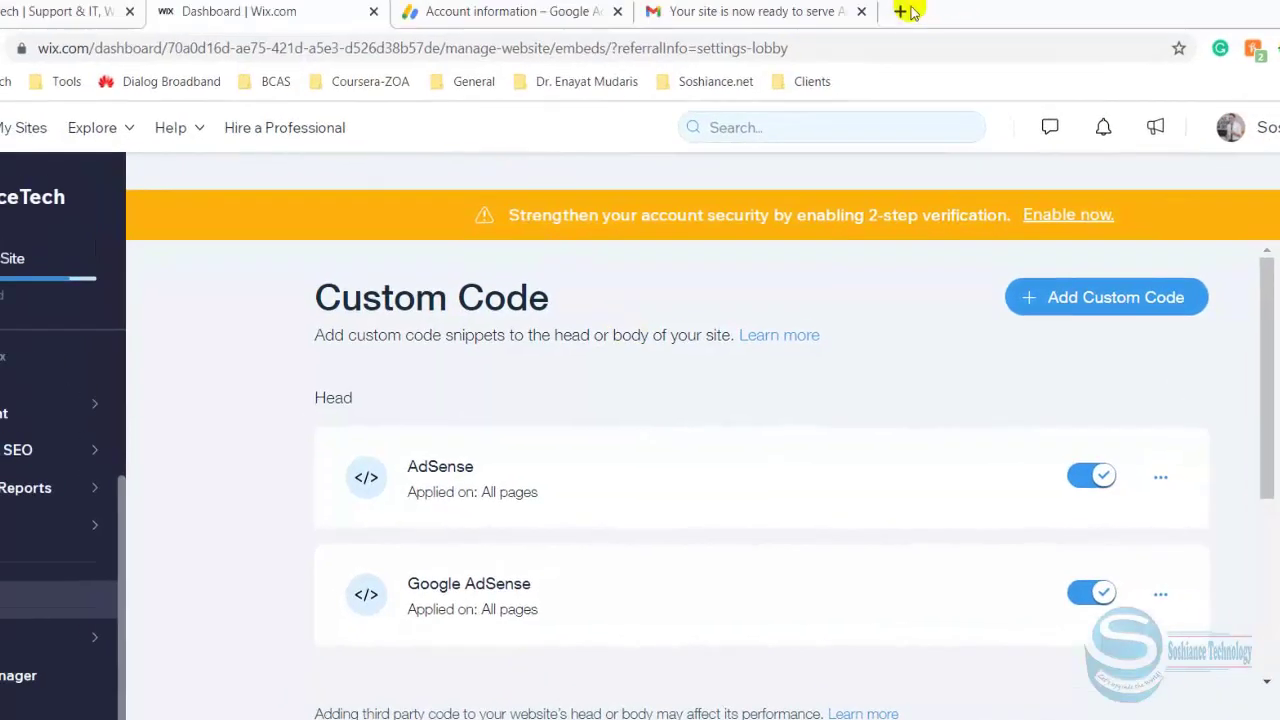
# - Load soshiancetech.com/ads.txt in a new tab and select its google.com publisher line
pyautogui.click(908, 11)
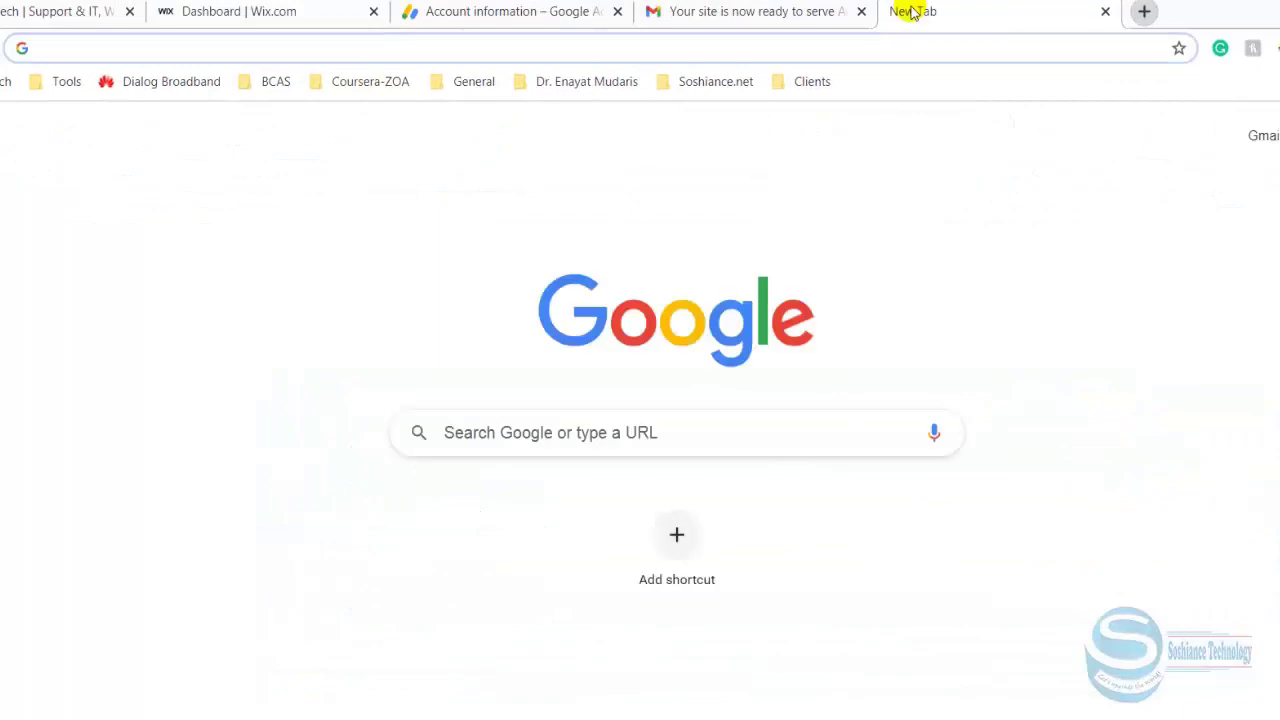
pyautogui.write('soshianc')
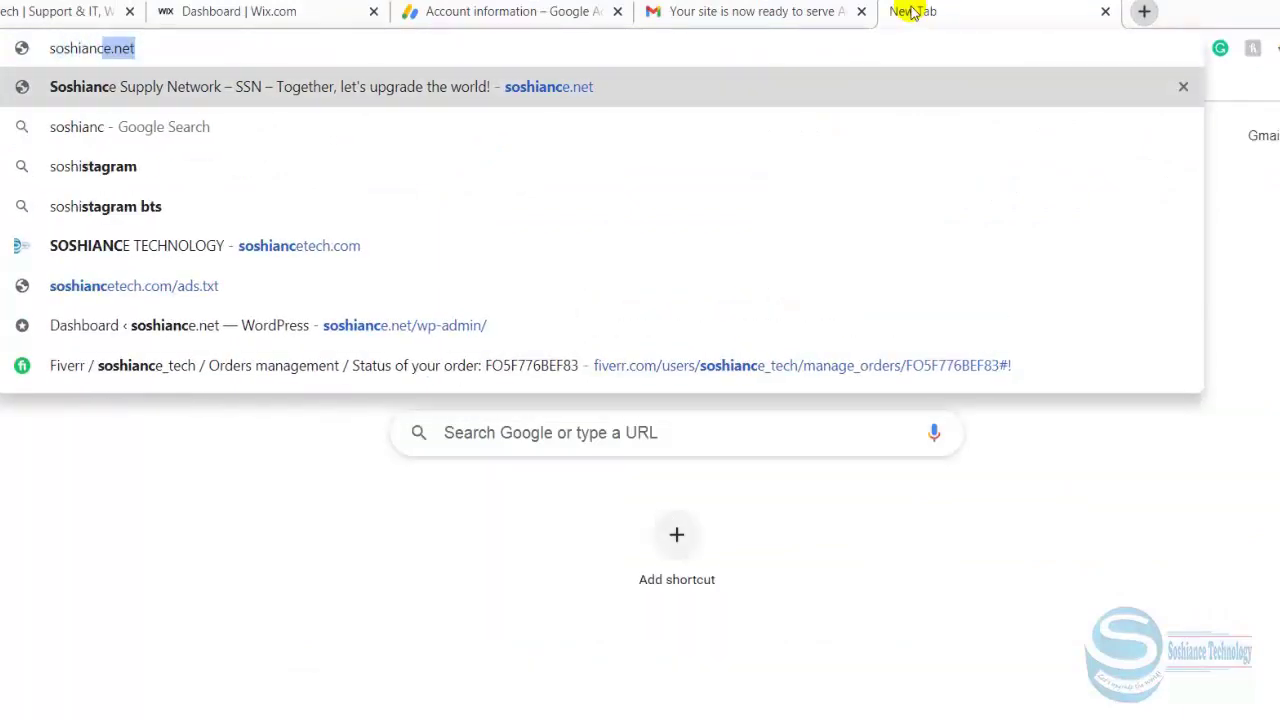
pyautogui.write('etech')
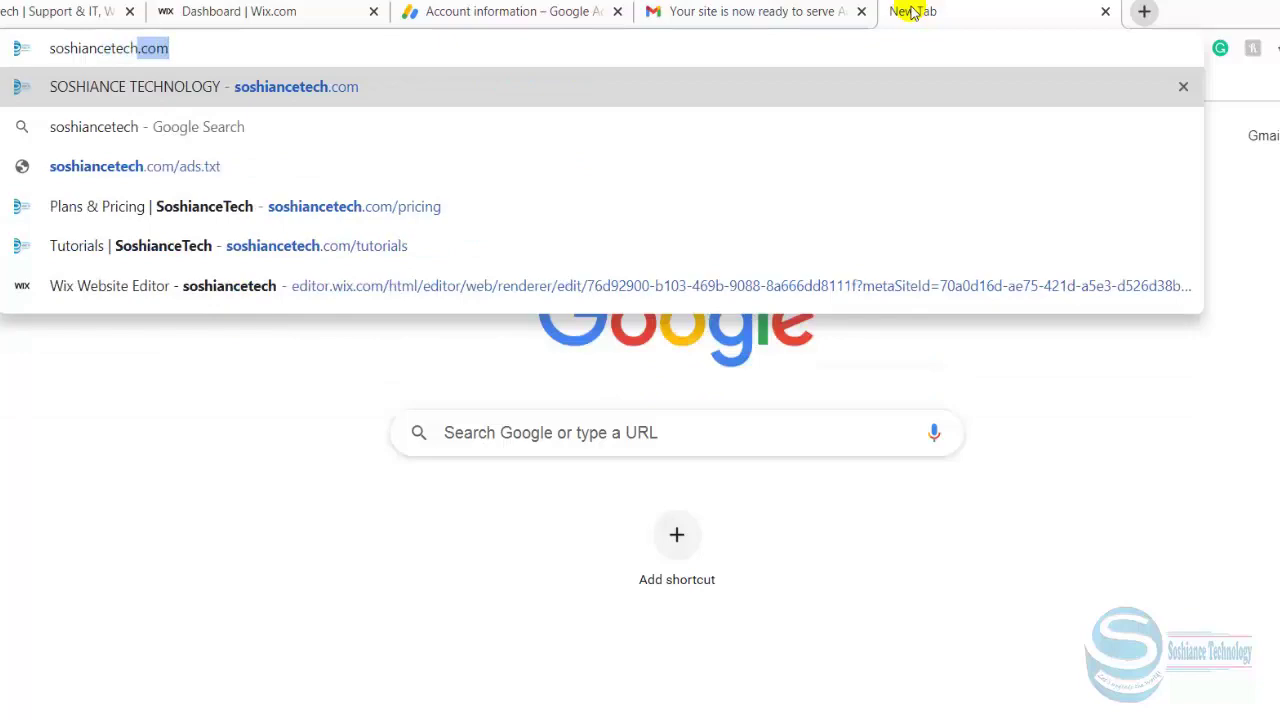
pyautogui.write('.com/ads')
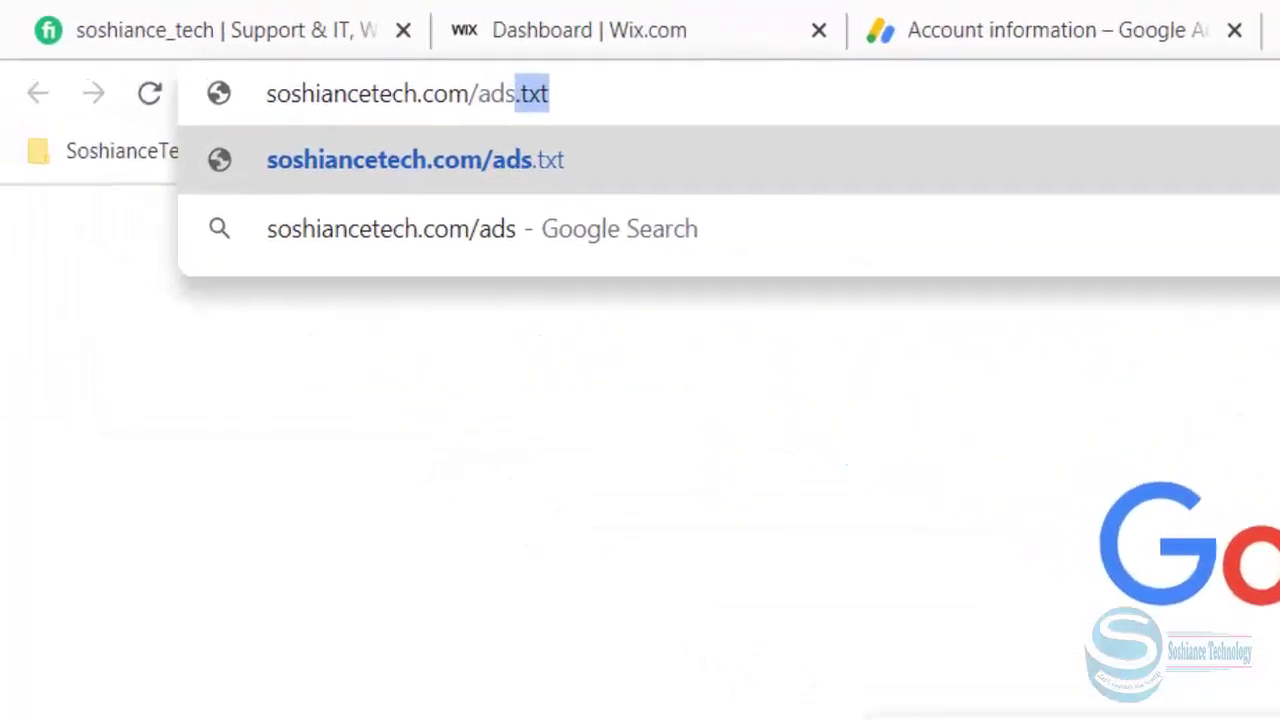
pyautogui.press('Return')
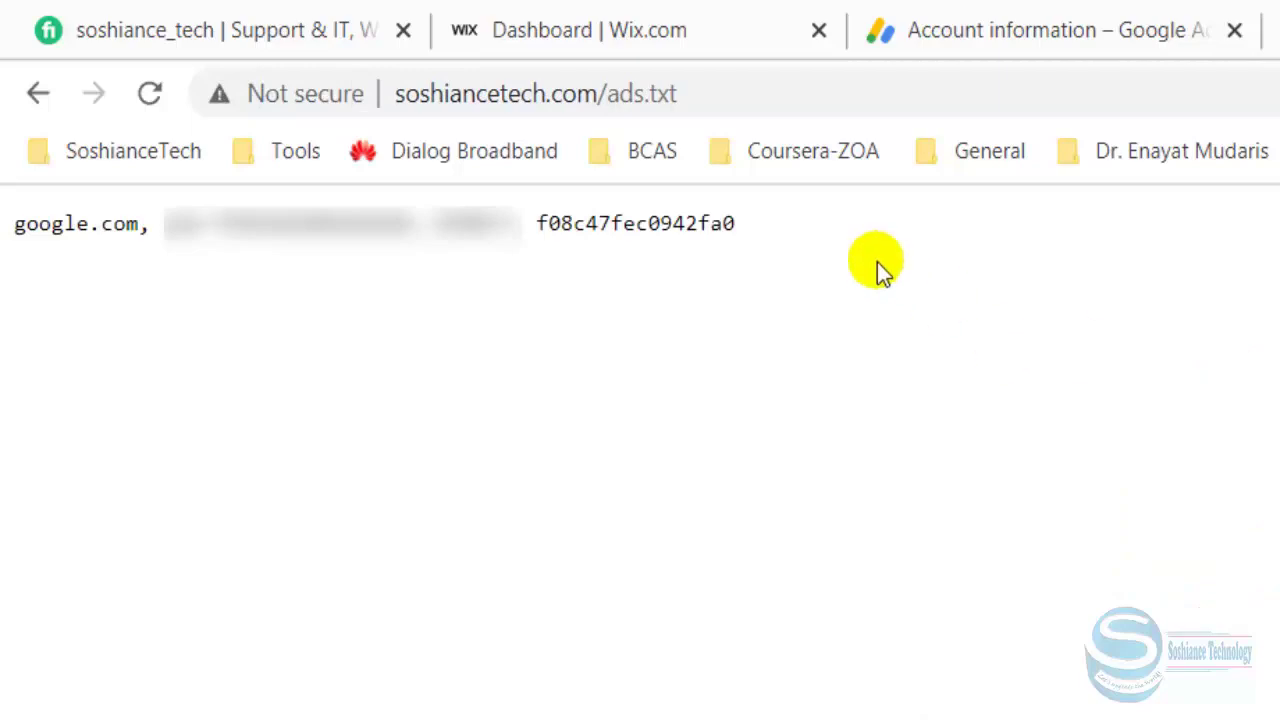
pyautogui.moveTo(852, 262)
pyautogui.mouseDown()
pyautogui.moveTo(91, 206)
pyautogui.moveTo(30, 215)
pyautogui.mouseUp()
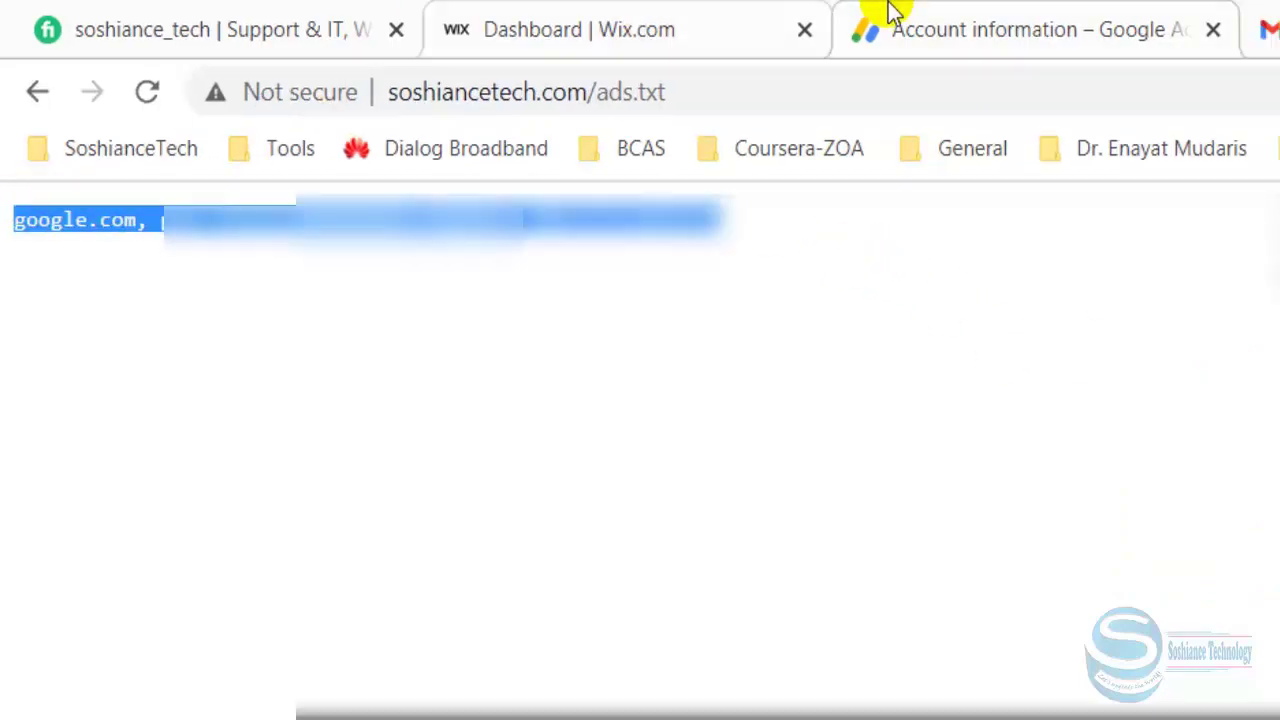
# - Return to AdSense Account information and select the ads.txt earnings-at-risk warning text
pyautogui.click(893, 15)
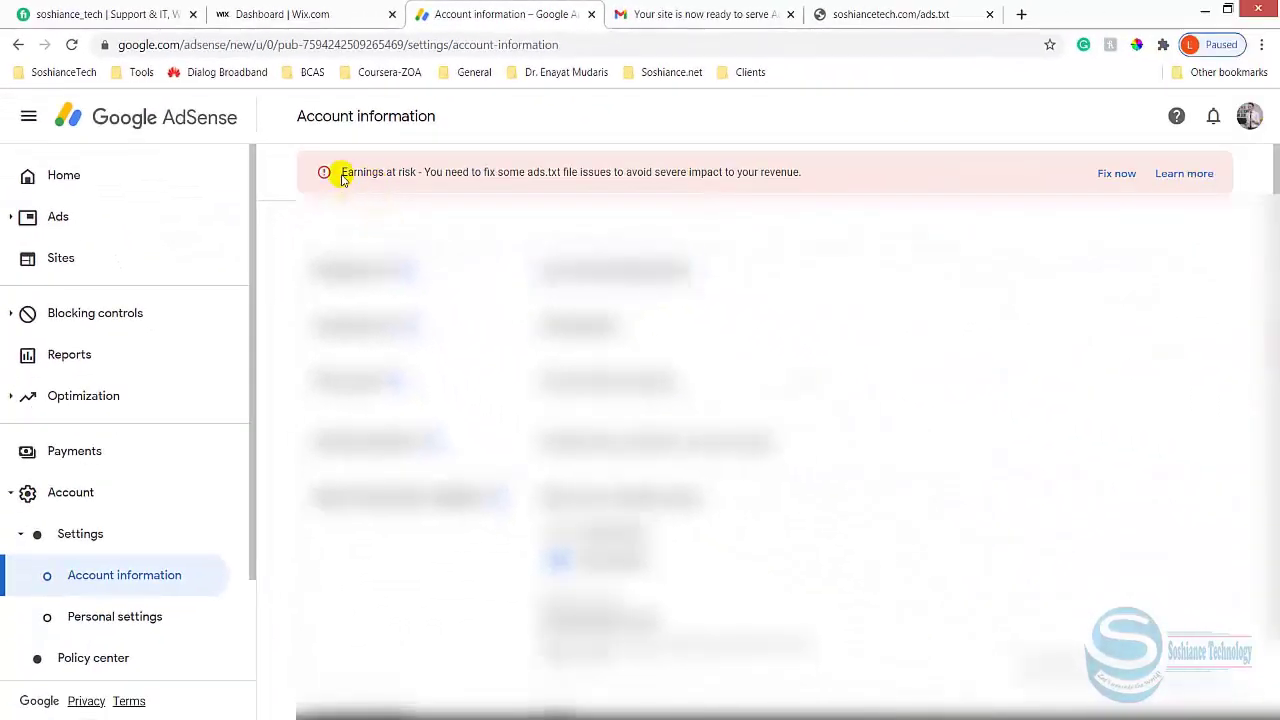
pyautogui.moveTo(341, 177); pyautogui.dragTo(831, 174)
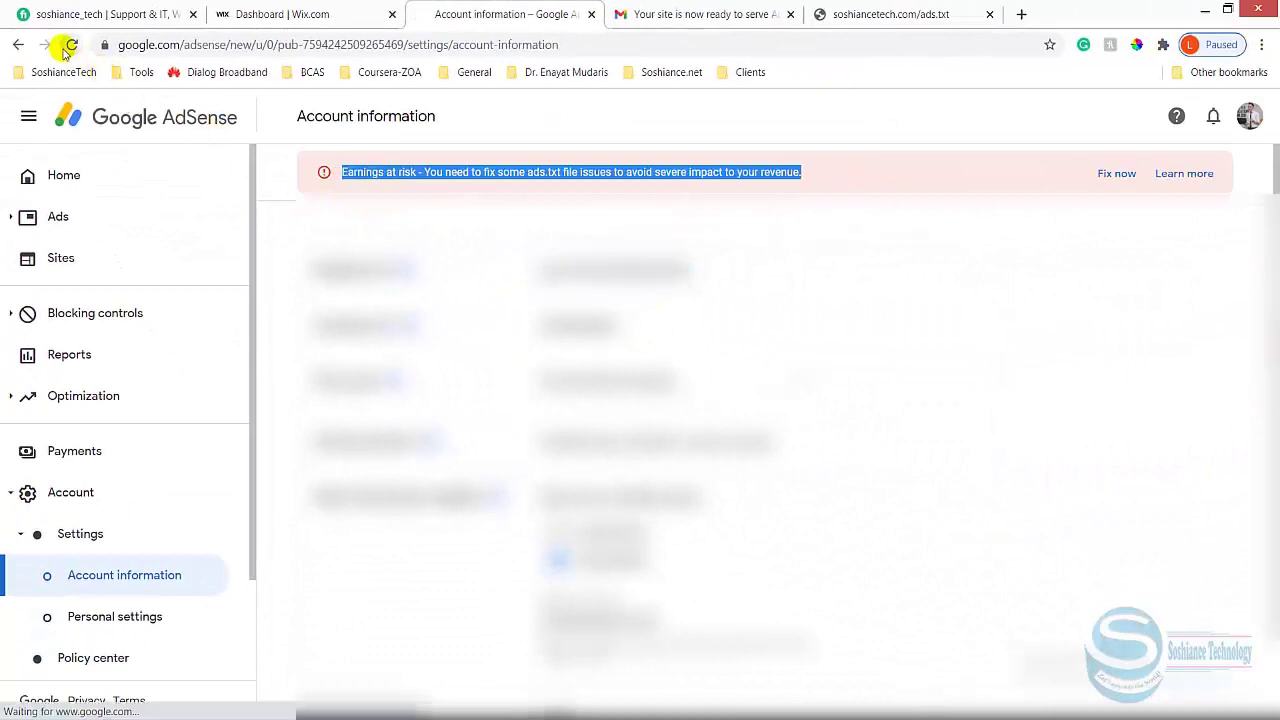